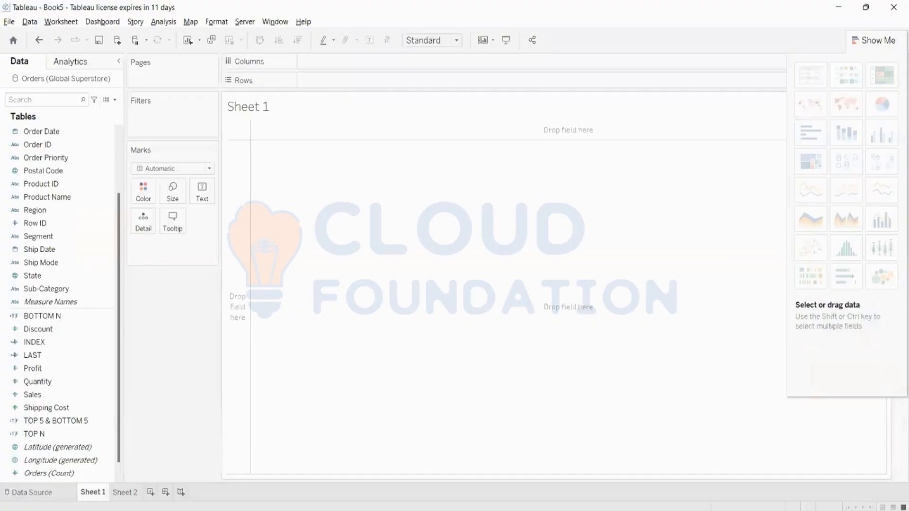
double_click(40, 398)
double_click(35, 368)
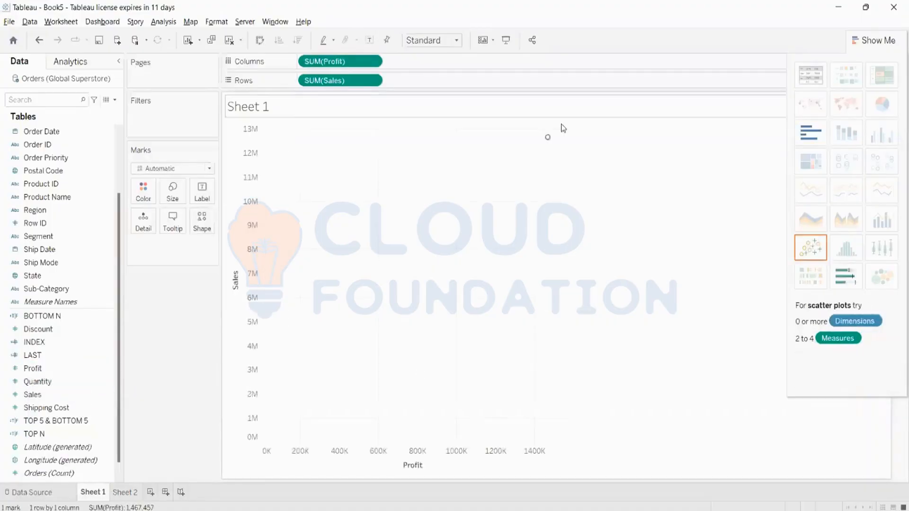
left_click(230, 39)
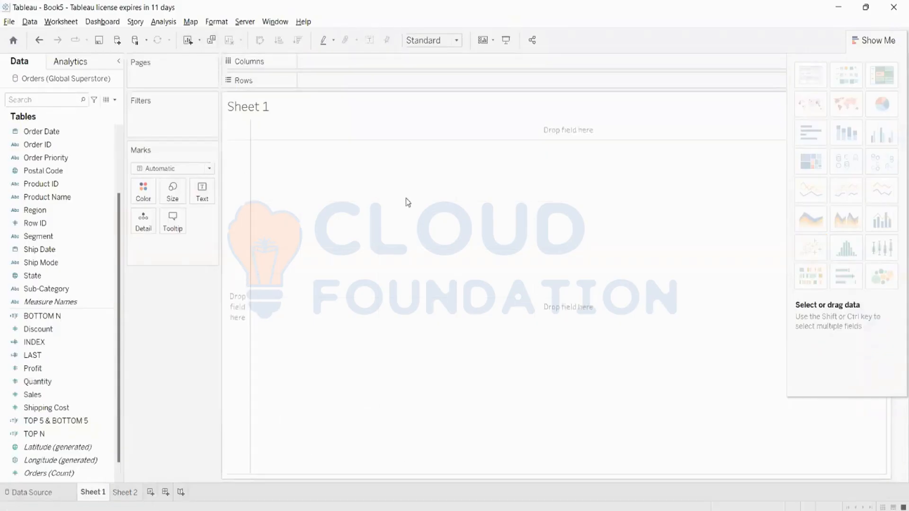
Build a scatter plot with the sum of Sales on rows and the sum of Profit on columns.
double_click(42, 394)
double_click(43, 369)
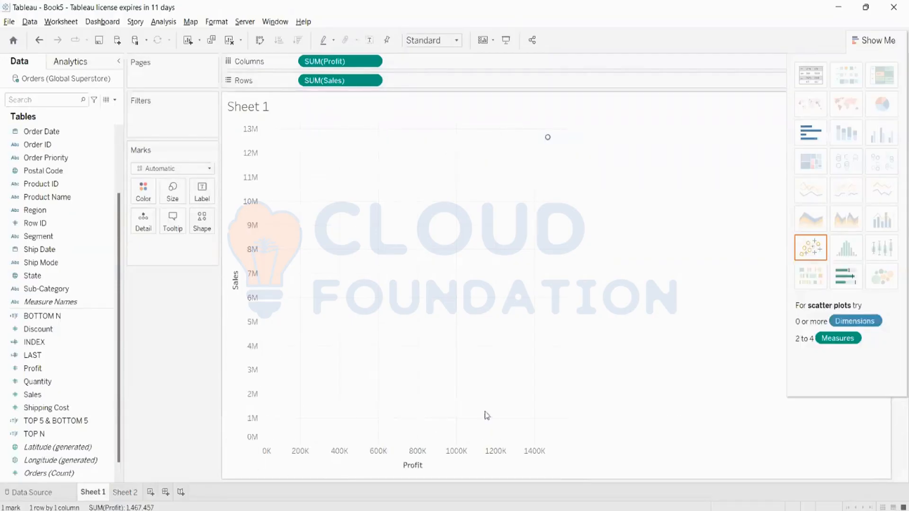
left_click_drag(486, 407, 490, 199)
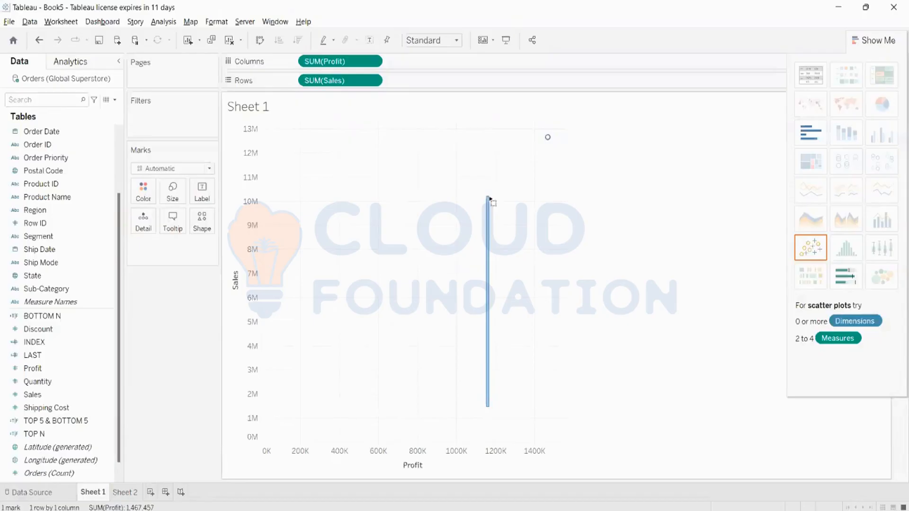
left_click_drag(489, 198, 490, 197)
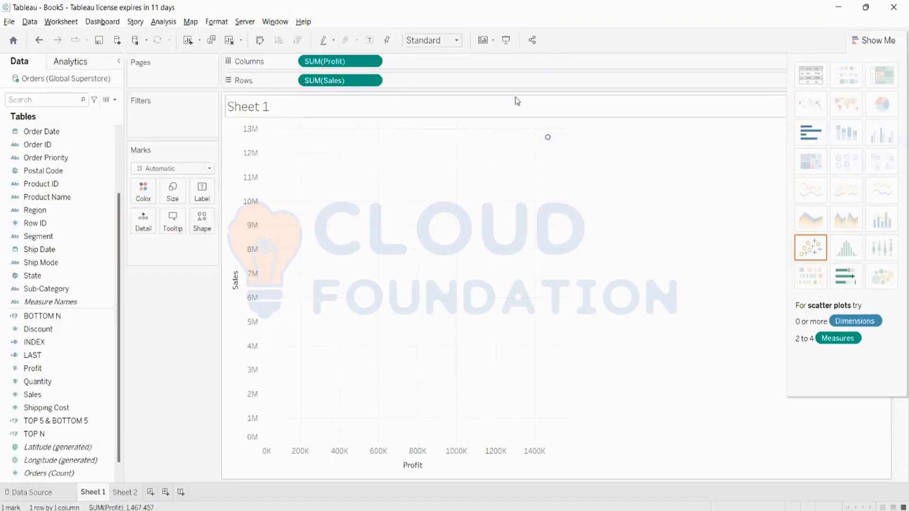
mouse_move(546, 137)
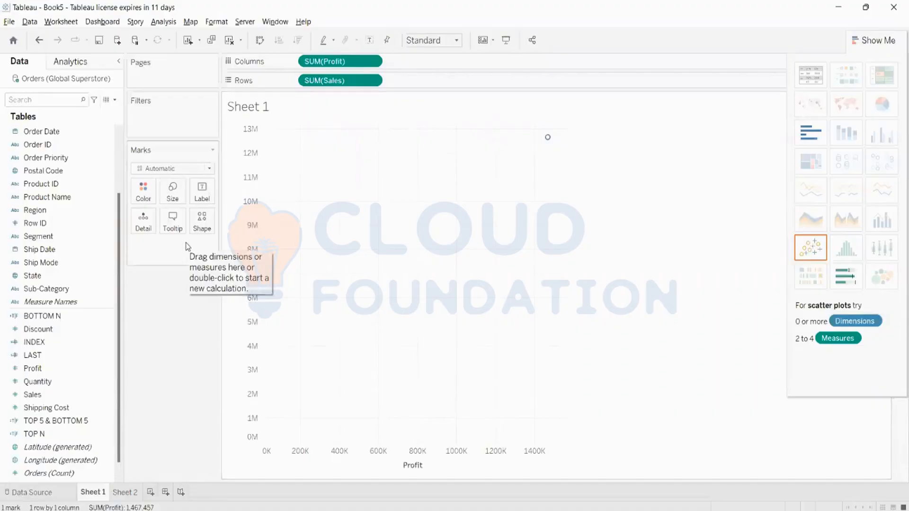
Split the scatter plot's mark by Category and hide the chart-type suggestions.
scroll(92, 209, "up", 3)
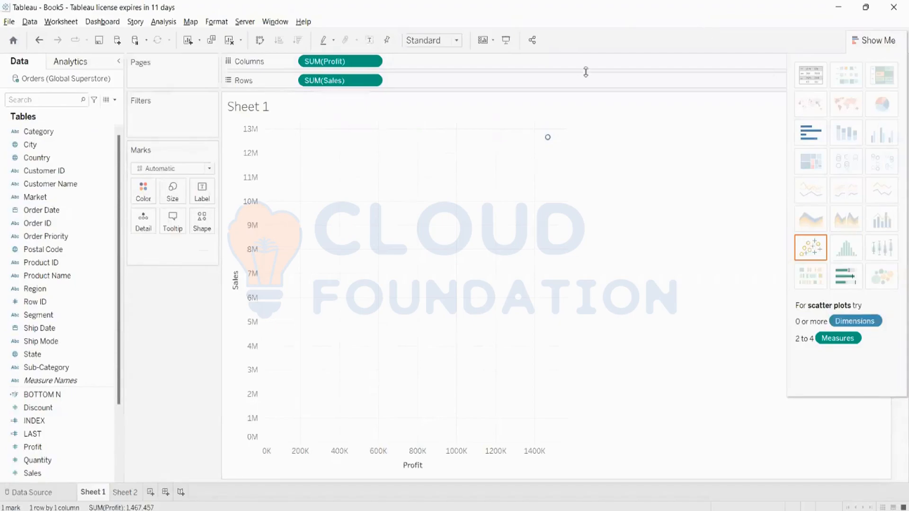
left_click(52, 132)
left_click(52, 134)
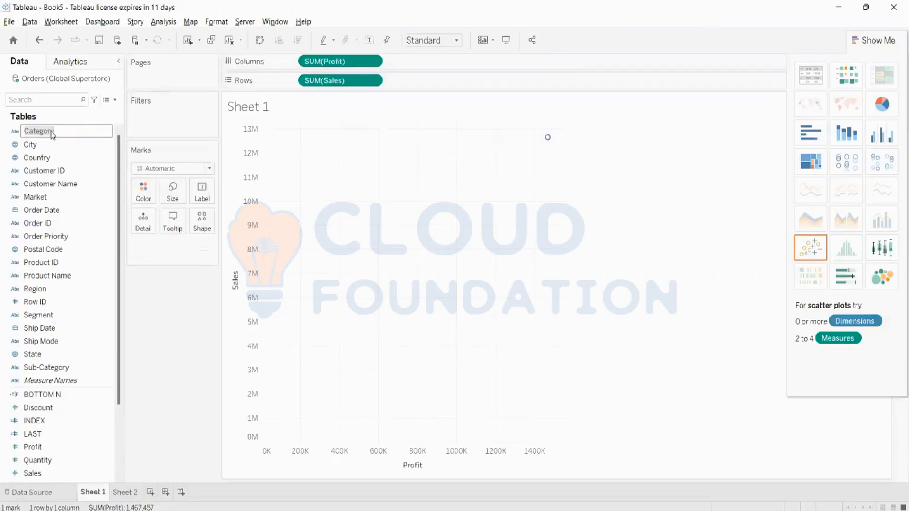
left_click(168, 131)
left_click_drag(61, 133, 387, 257)
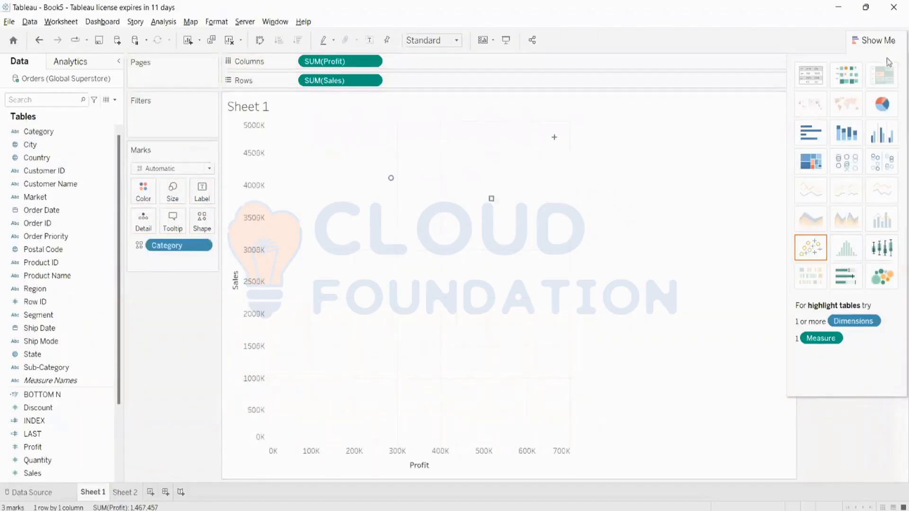
left_click(867, 39)
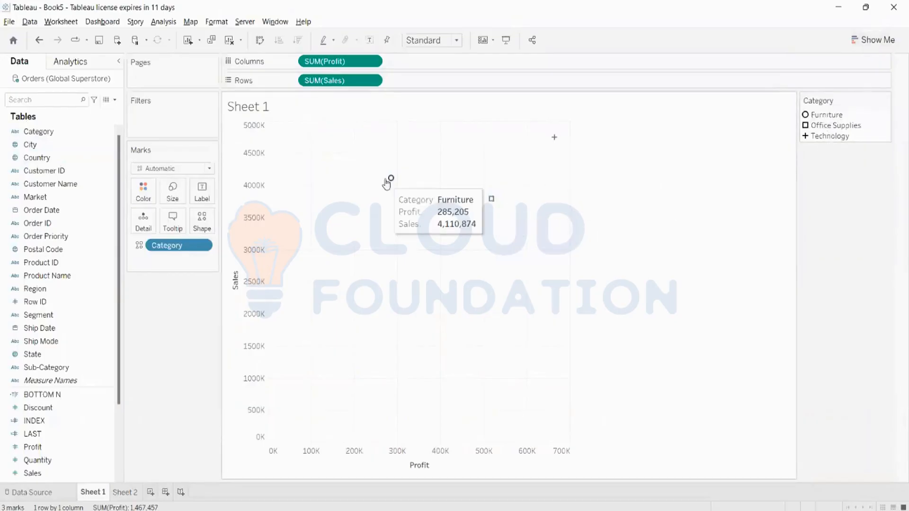
Enlarge the three category marks in the scatter plot to well above their default size.
left_click(174, 193)
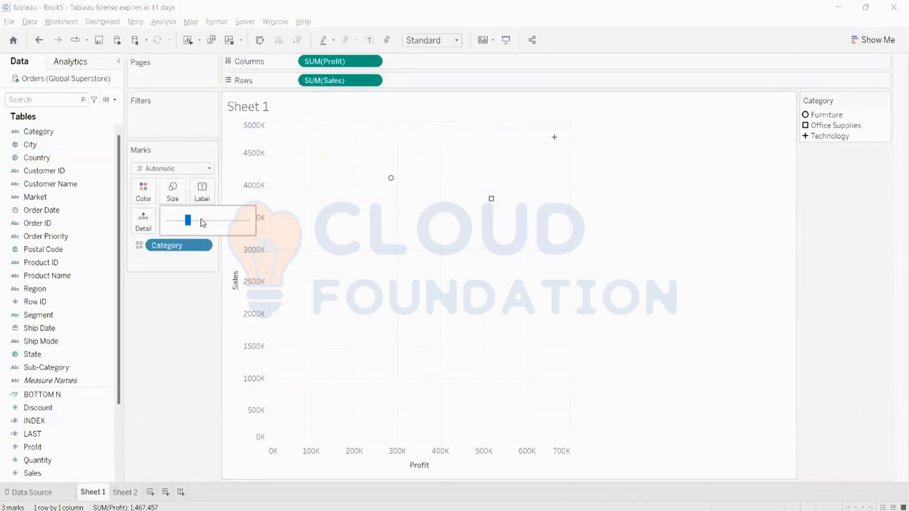
left_click_drag(188, 220, 231, 218)
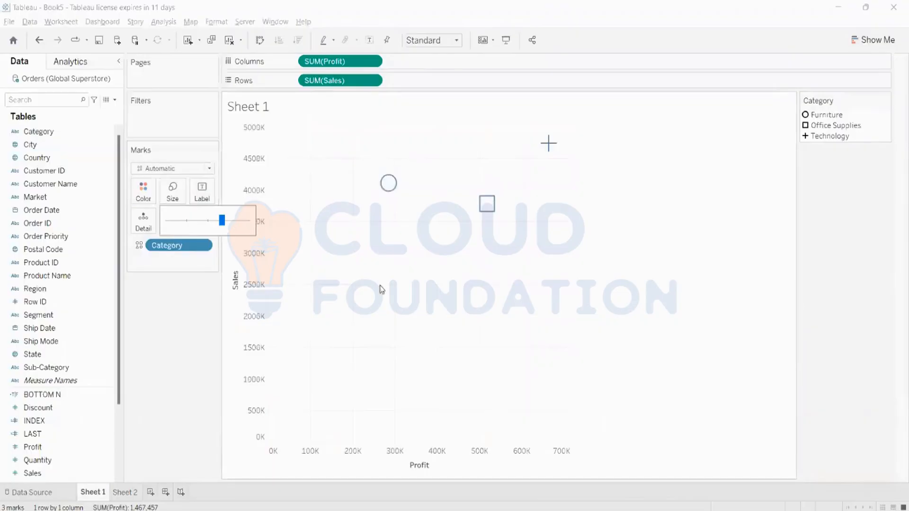
left_click(185, 344)
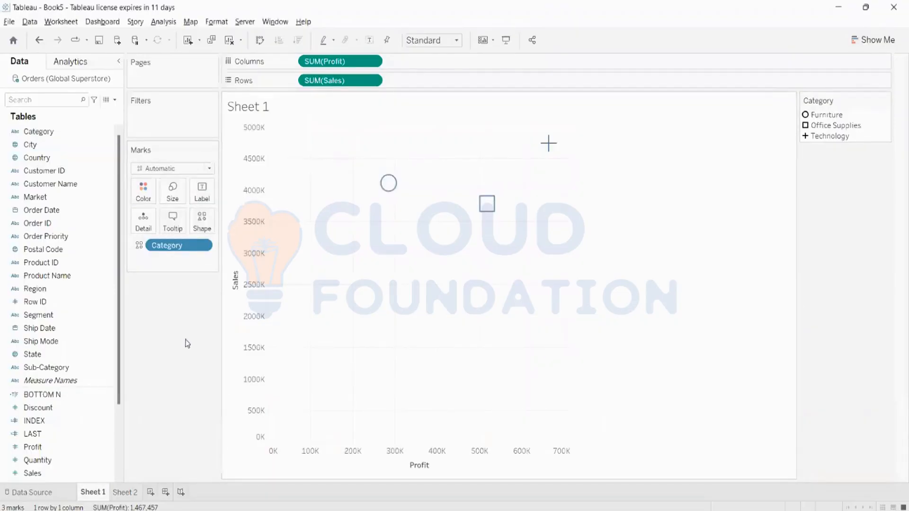
Assign the Arrows shape palette to the Category marks.
left_click(200, 226)
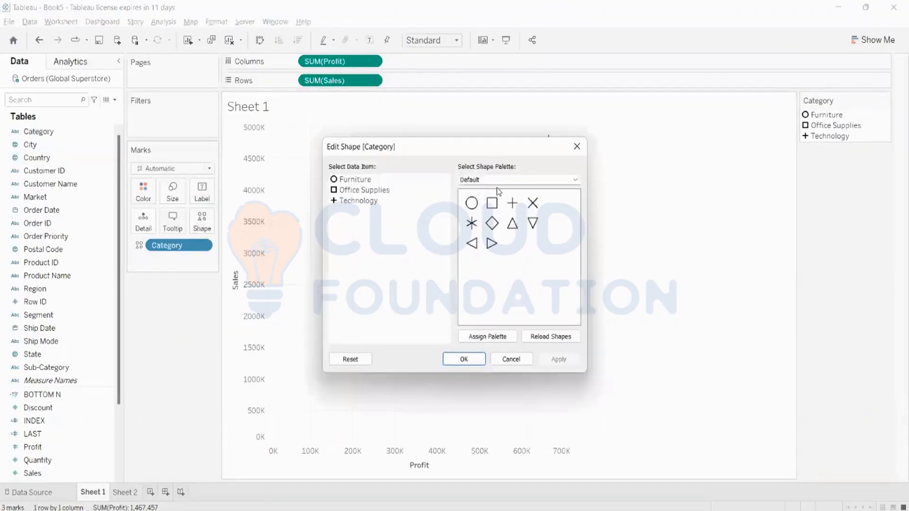
left_click(575, 179)
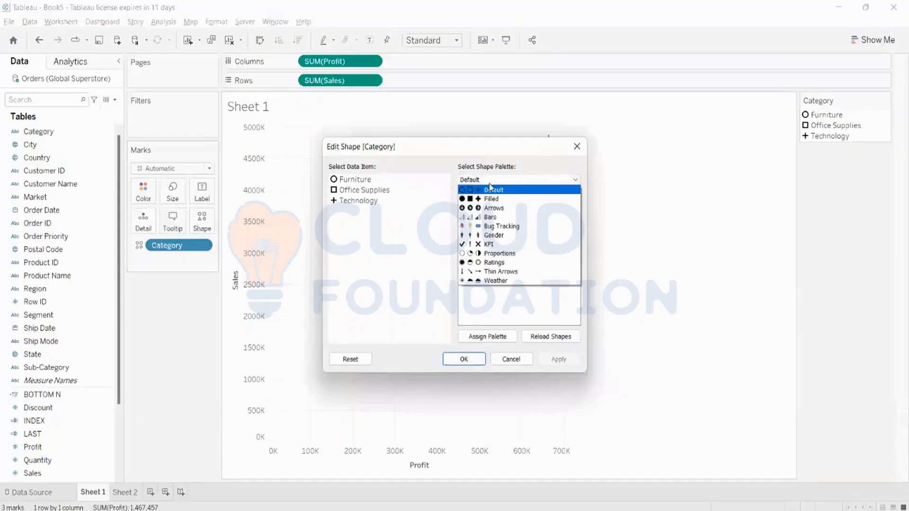
left_click(482, 209)
scroll(511, 262, "down", 3)
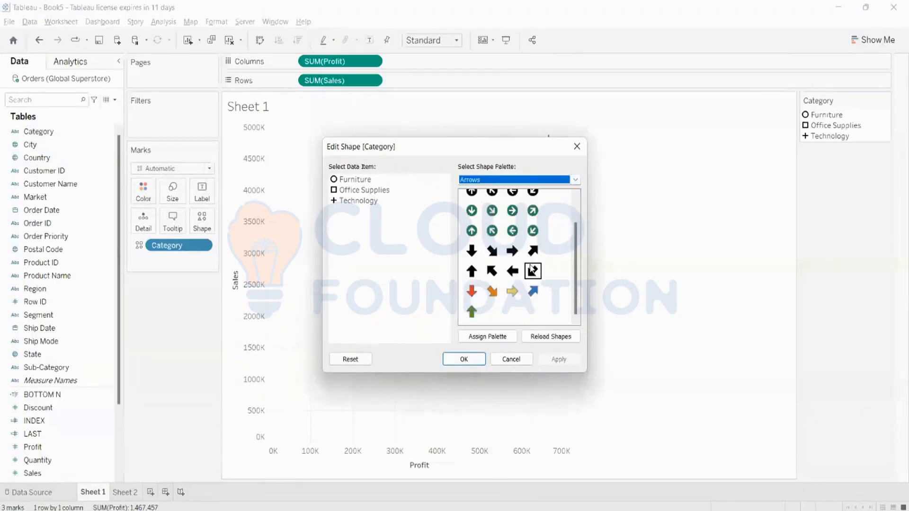
left_click(471, 291)
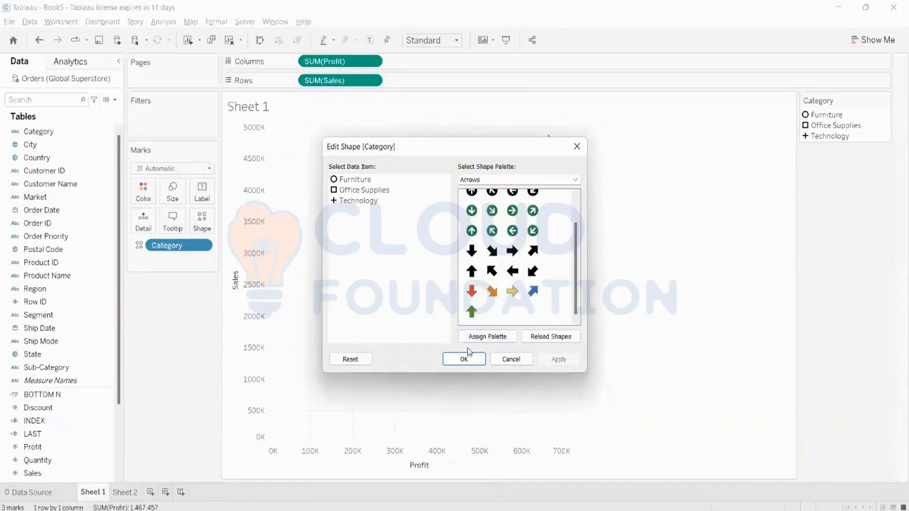
left_click(481, 335)
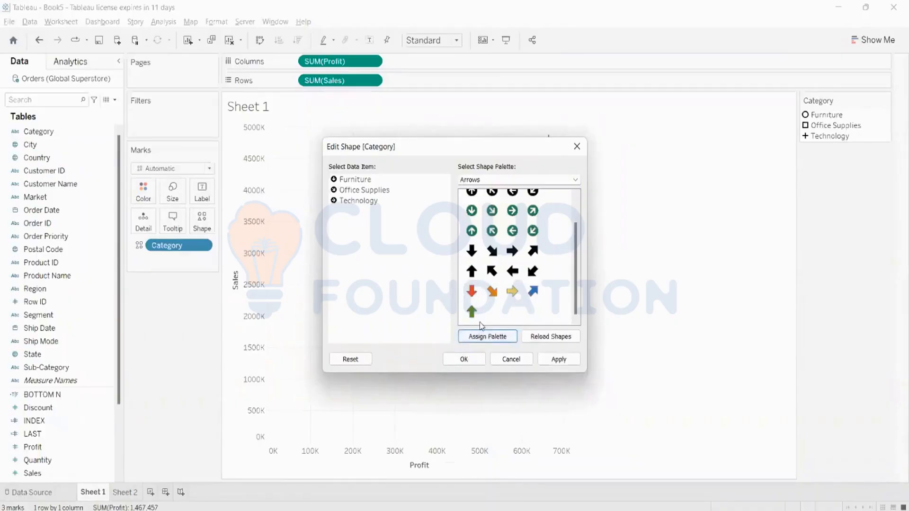
left_click(483, 360)
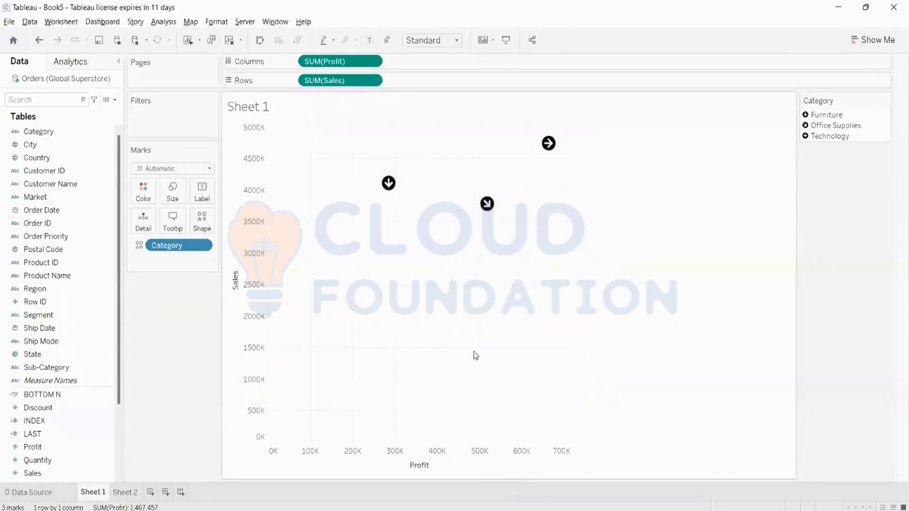
Label the scatter plot marks with Category and color them by Category.
mouse_move(559, 152)
left_click_drag(35, 131, 205, 198)
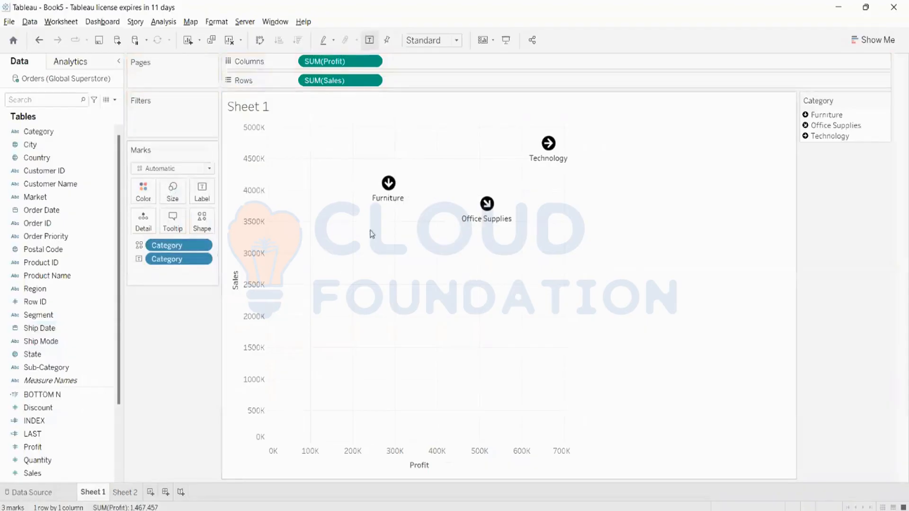
mouse_move(483, 222)
left_click_drag(39, 131, 145, 192)
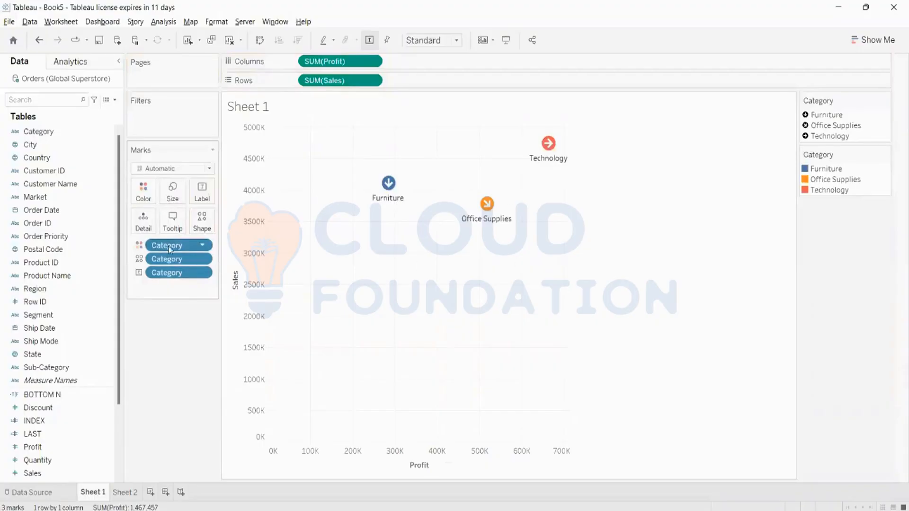
Remove the Category color, shape and label encodings from the scatter plot.
left_click_drag(169, 247, 27, 213)
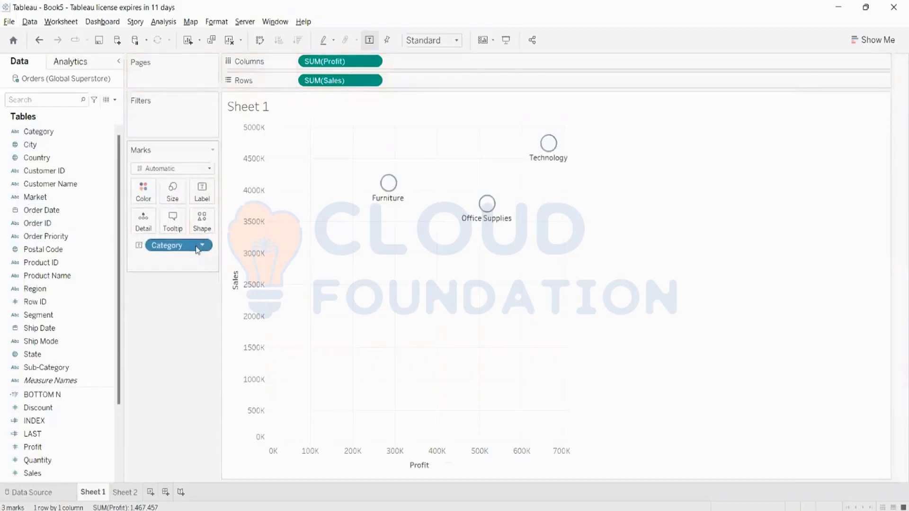
left_click_drag(198, 250, 49, 226)
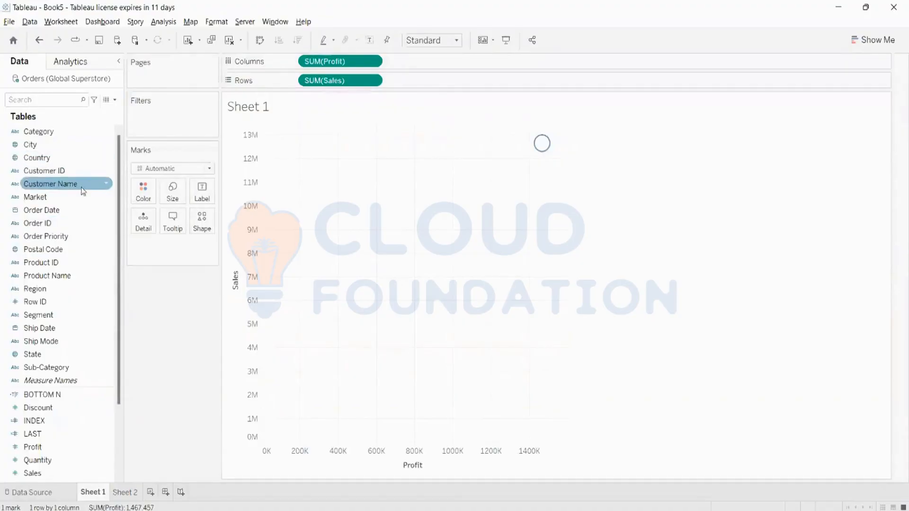
Break the scatter plot down by Customer Name as detail and reduce the mark size so individual circles are distinguishable.
left_click_drag(83, 190, 407, 260)
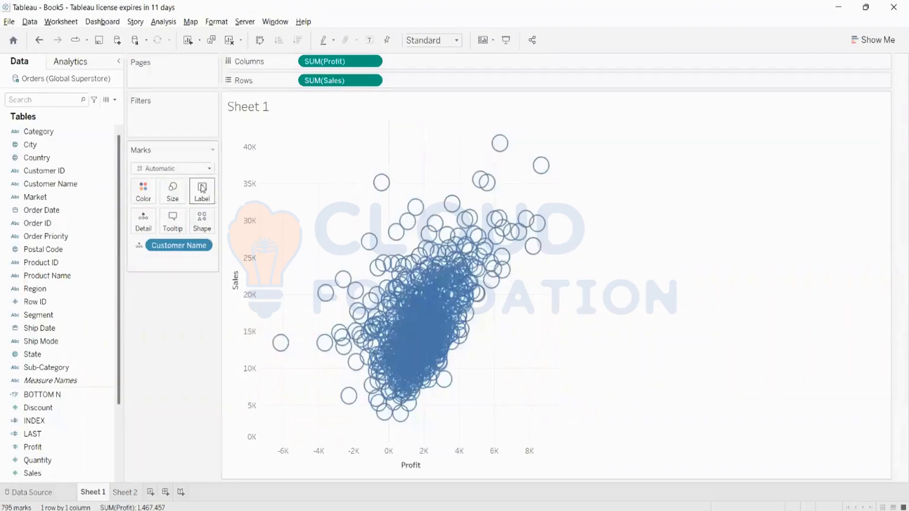
left_click(179, 191)
left_click_drag(208, 219, 183, 227)
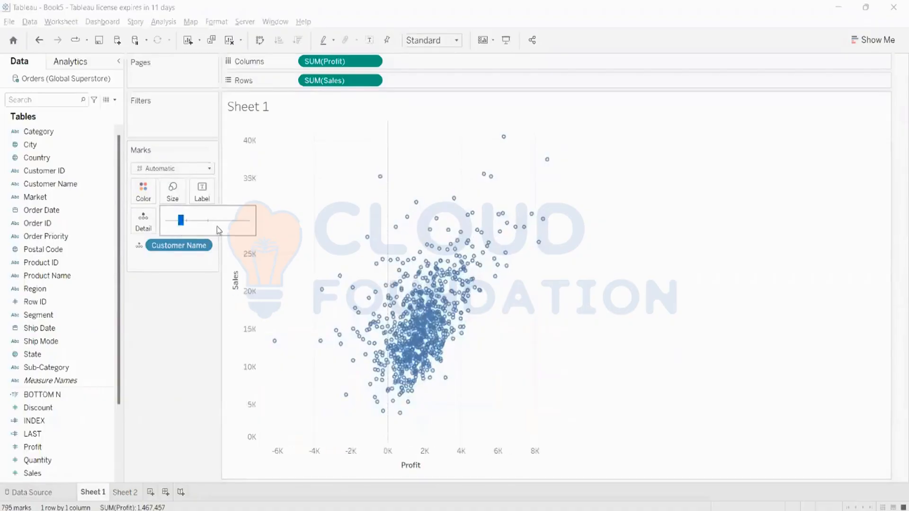
left_click(194, 221)
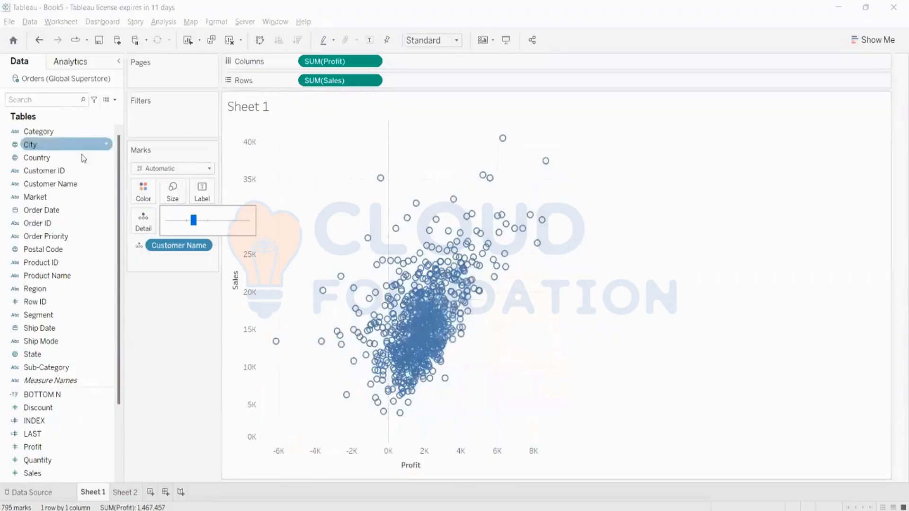
left_click(718, 237)
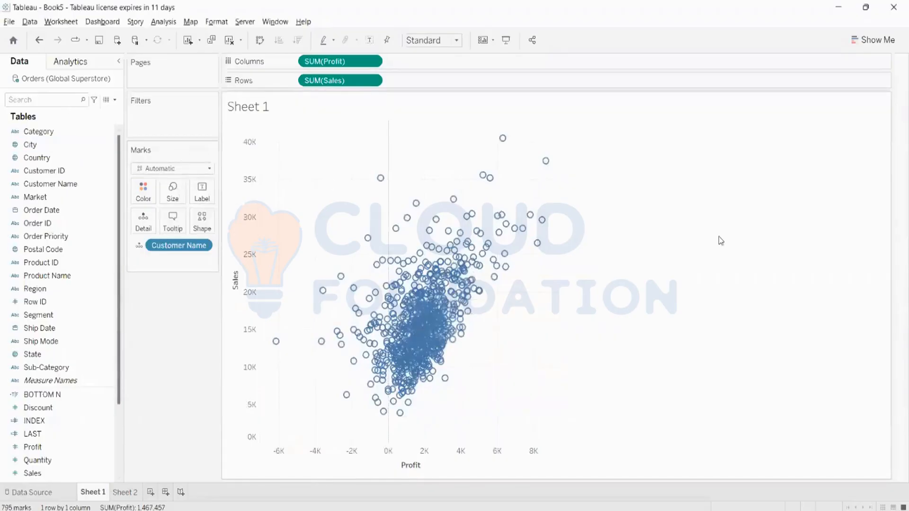
Turn on mark labels for the scatter plot's customer points.
mouse_move(444, 324)
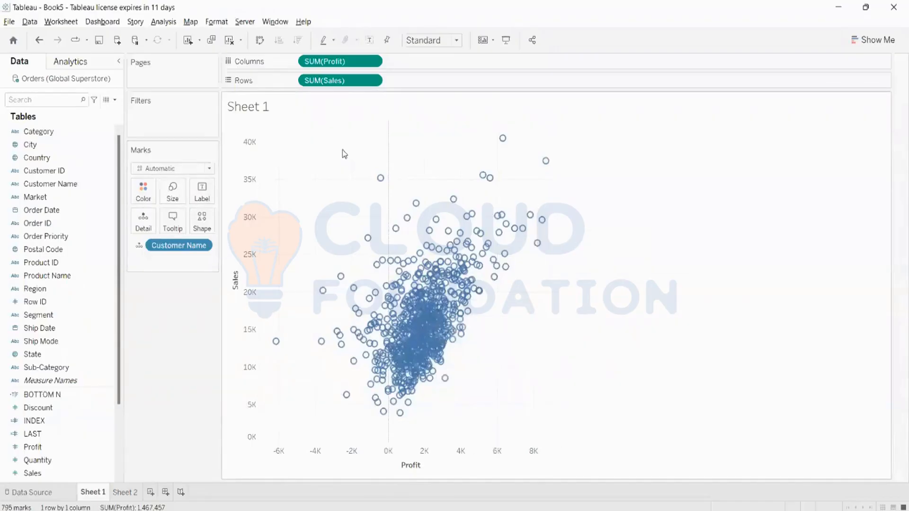
left_click(202, 191)
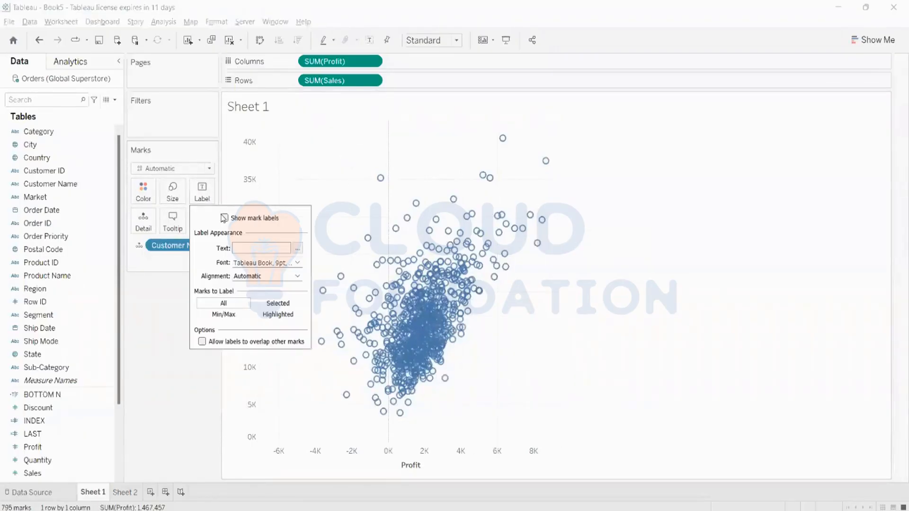
left_click(224, 217)
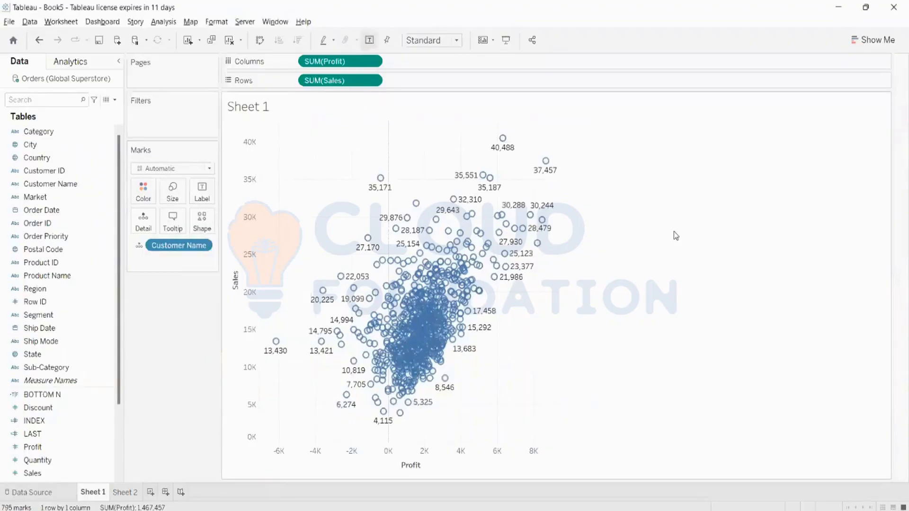
mouse_move(478, 336)
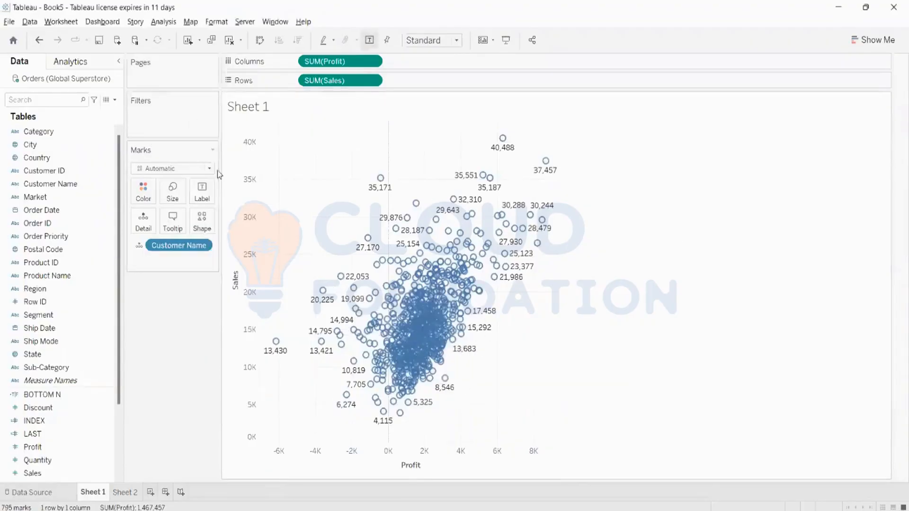
left_click(873, 39)
left_click(873, 40)
mouse_move(503, 140)
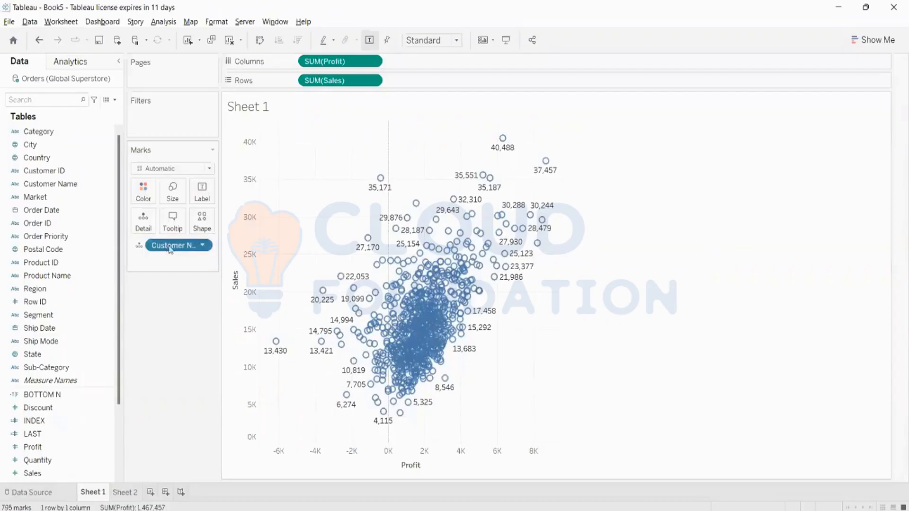
Remove Customer Name from the marks and encode Market as the mark shape instead.
left_click_drag(169, 250, 48, 259)
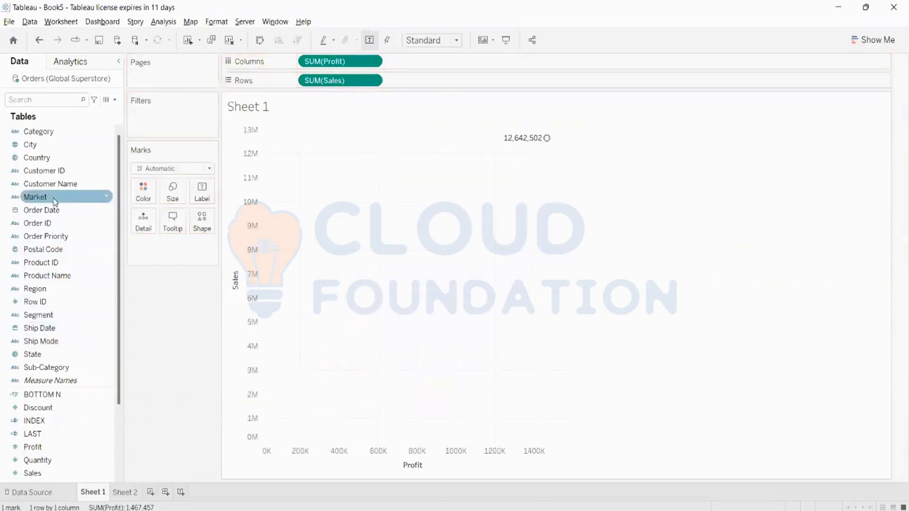
left_click_drag(54, 201, 201, 221)
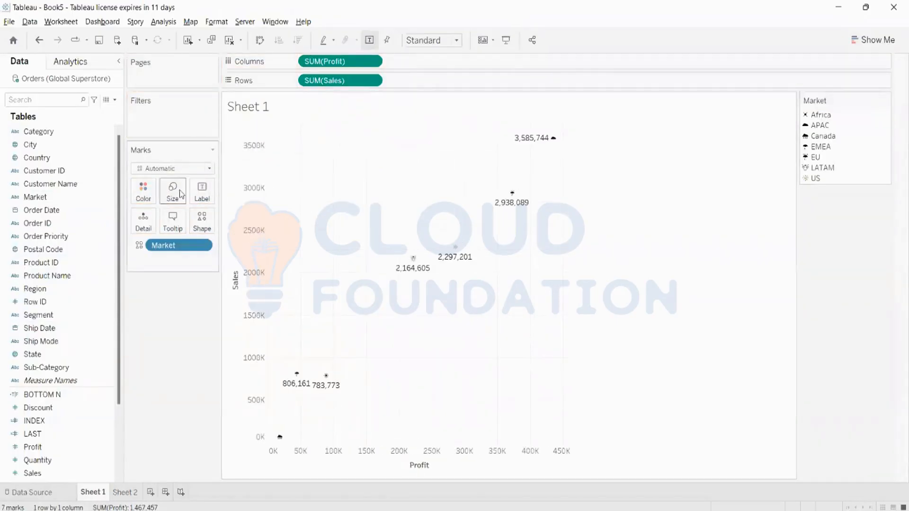
Review the shape palette assigned to the Market values.
left_click(200, 205)
left_click(202, 222)
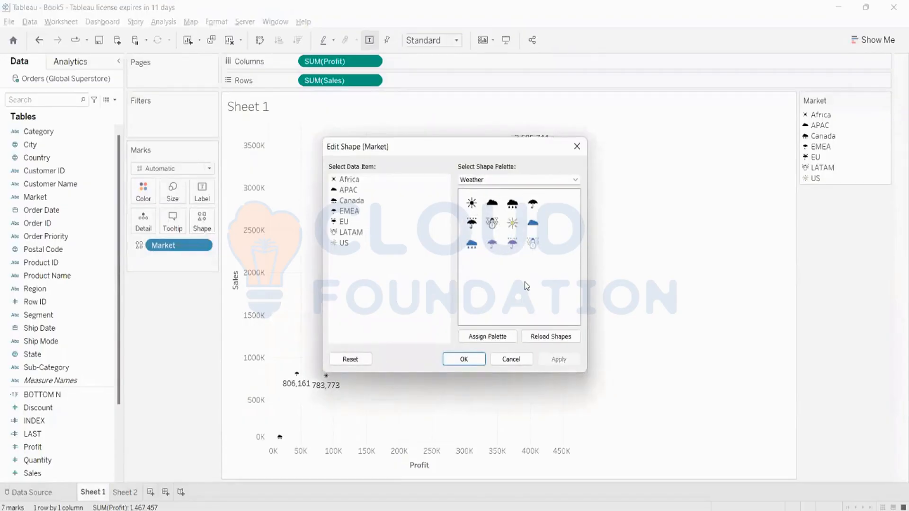
left_click(454, 360)
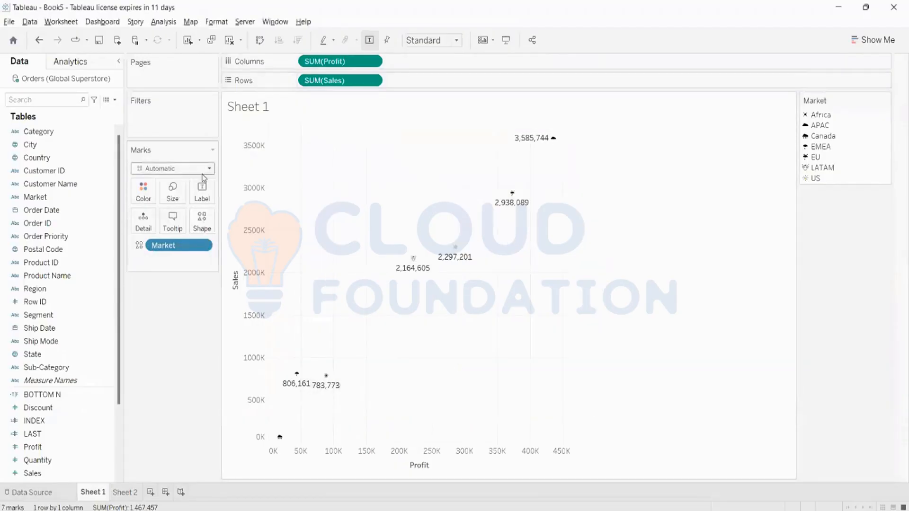
Enlarge the scatter plot's marks so the Market weather shapes are clearly recognizable.
left_click(172, 191)
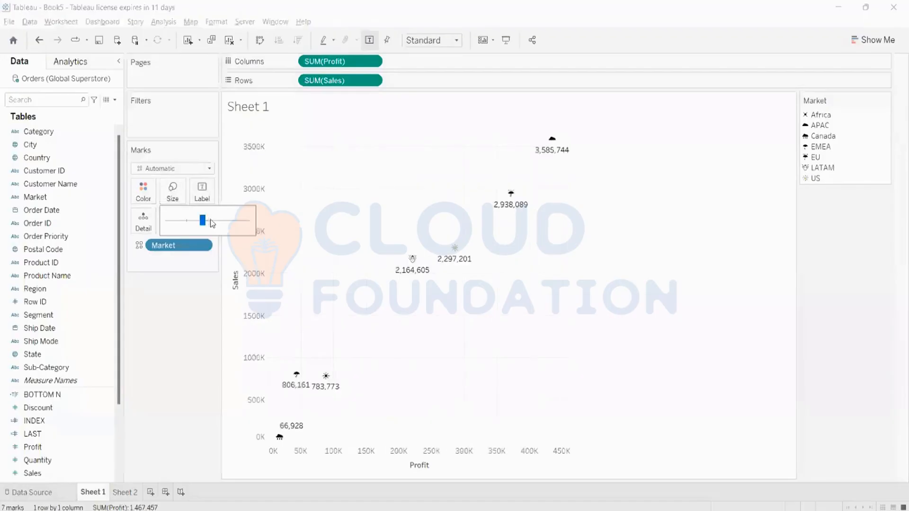
left_click_drag(203, 223, 231, 223)
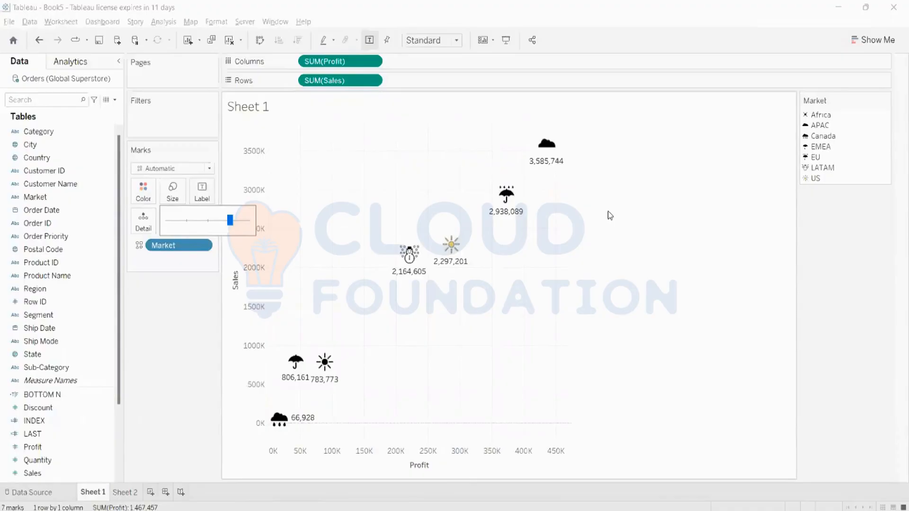
left_click(194, 334)
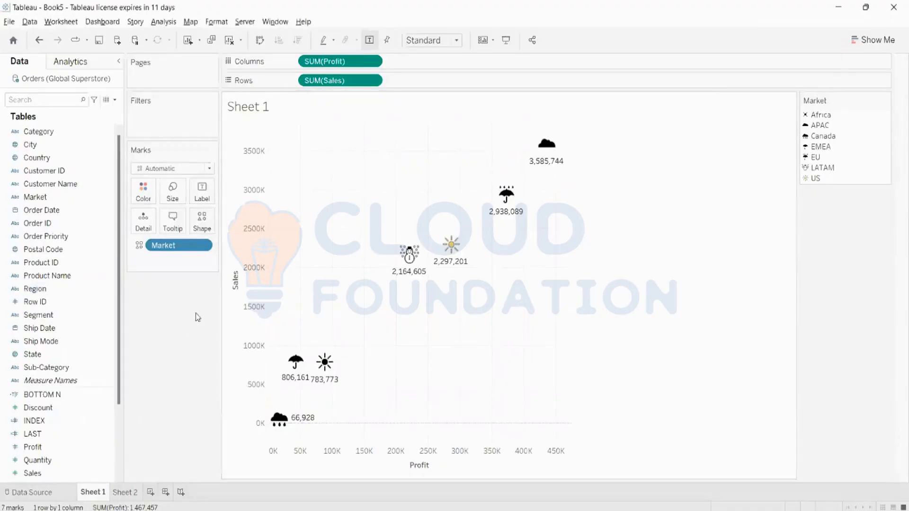
Review the shape palettes available for Market, keeping the Weather palette assigned.
left_click(208, 213)
left_click(477, 180)
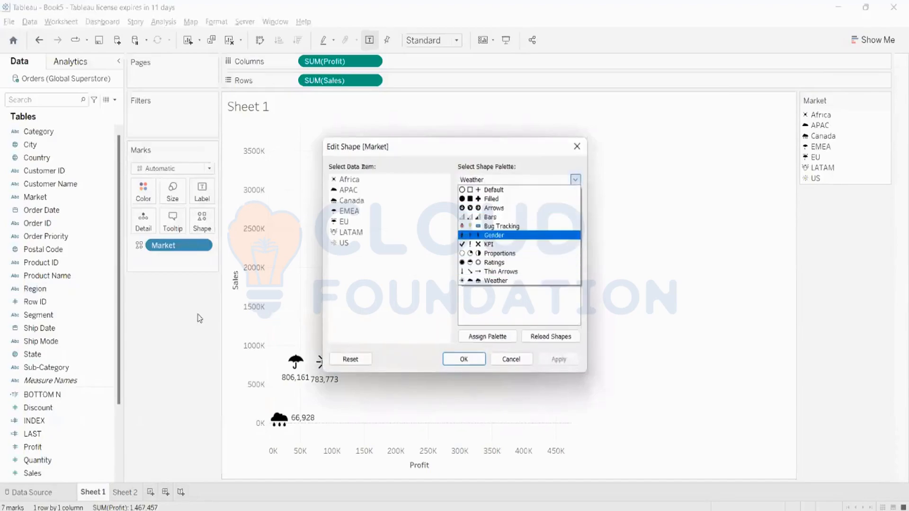
left_click(184, 334)
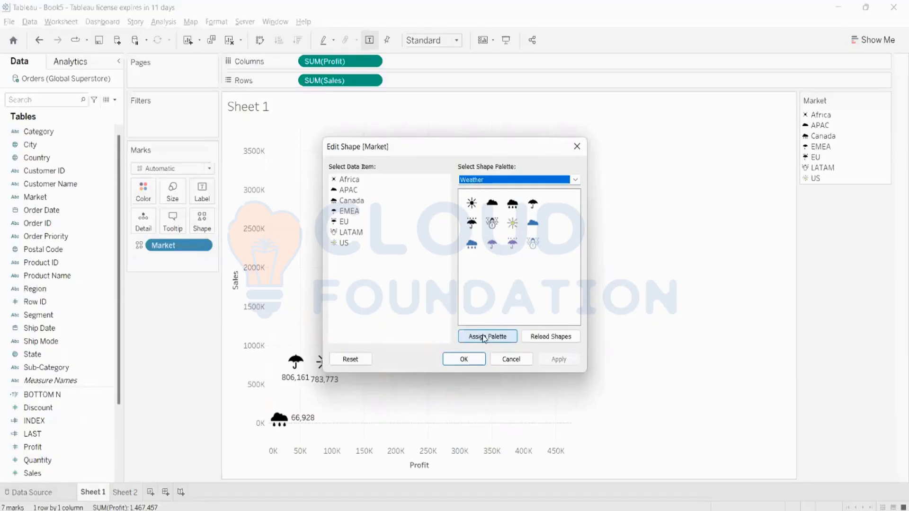
left_click(471, 358)
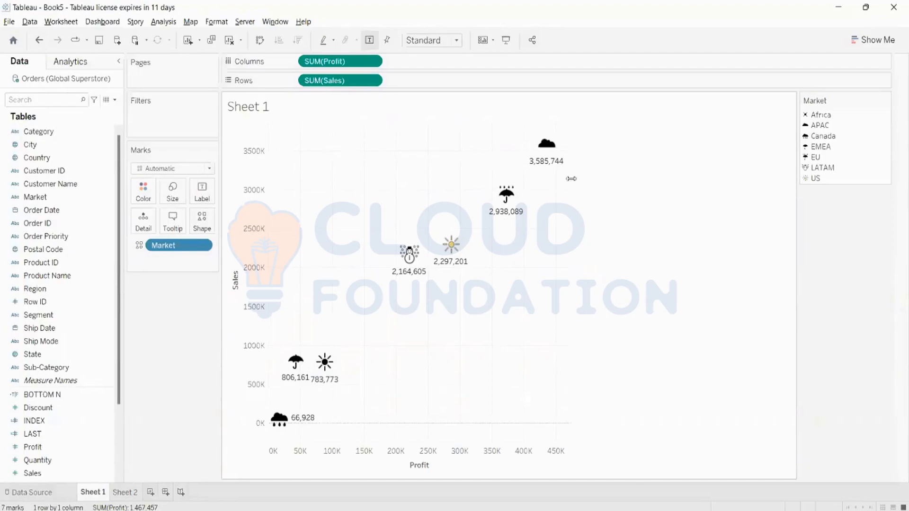
mouse_move(344, 365)
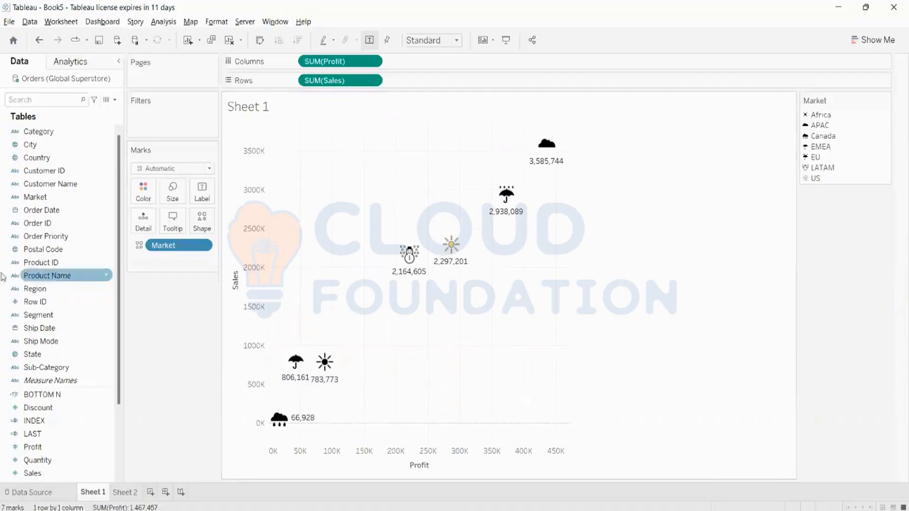
Show a Category filter on the sheet and limit the scatter plot to Furniture.
right_click(49, 137)
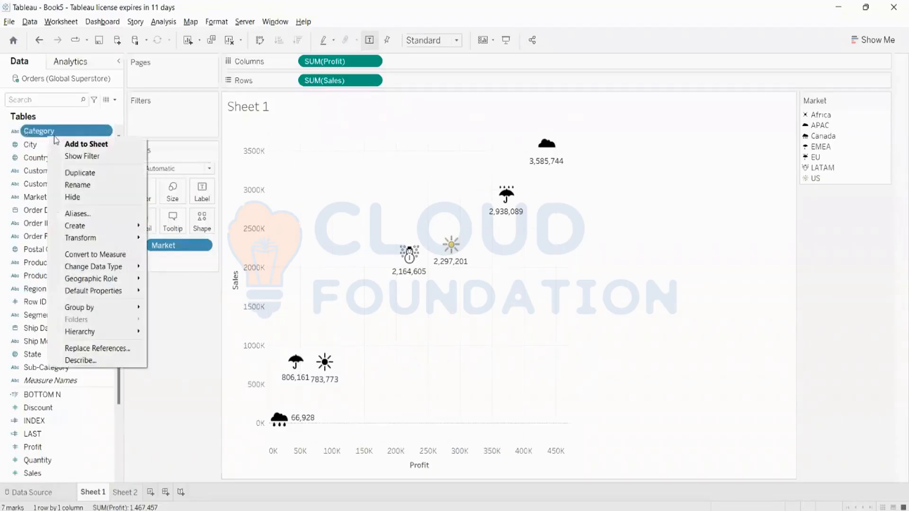
left_click(78, 156)
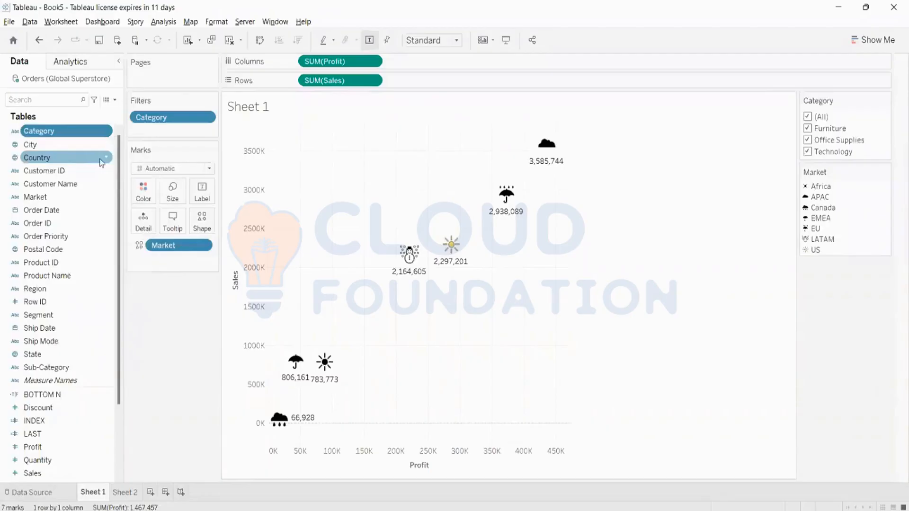
left_click(808, 117)
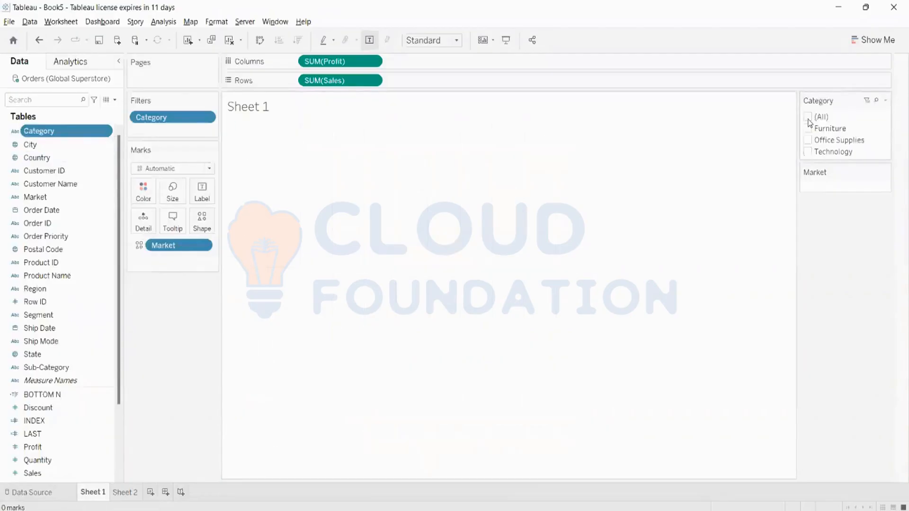
left_click(807, 128)
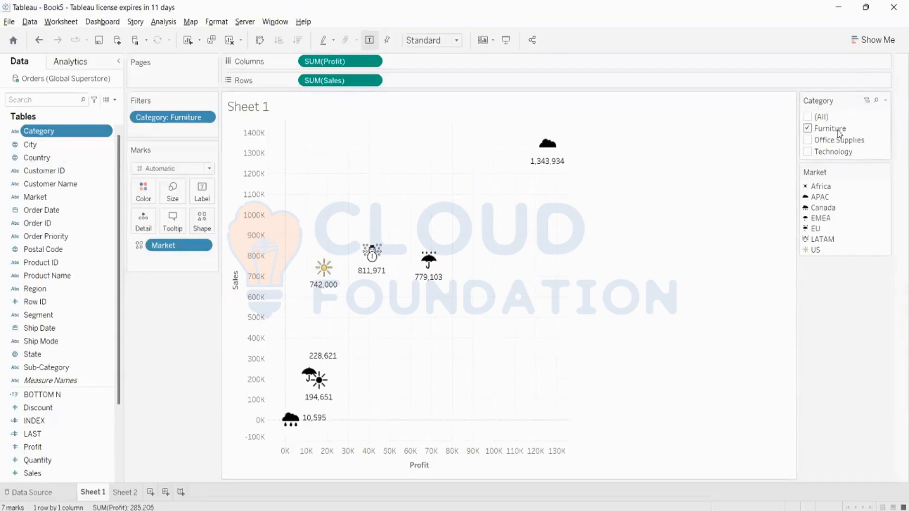
mouse_move(551, 144)
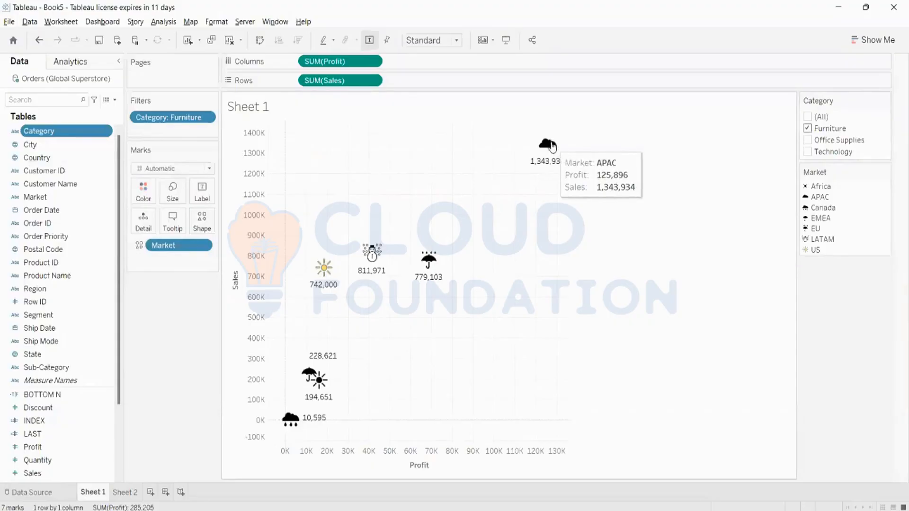
Filter Category to Office Supplies only and change the filter control to a single-value dropdown.
left_click(807, 128)
left_click(807, 140)
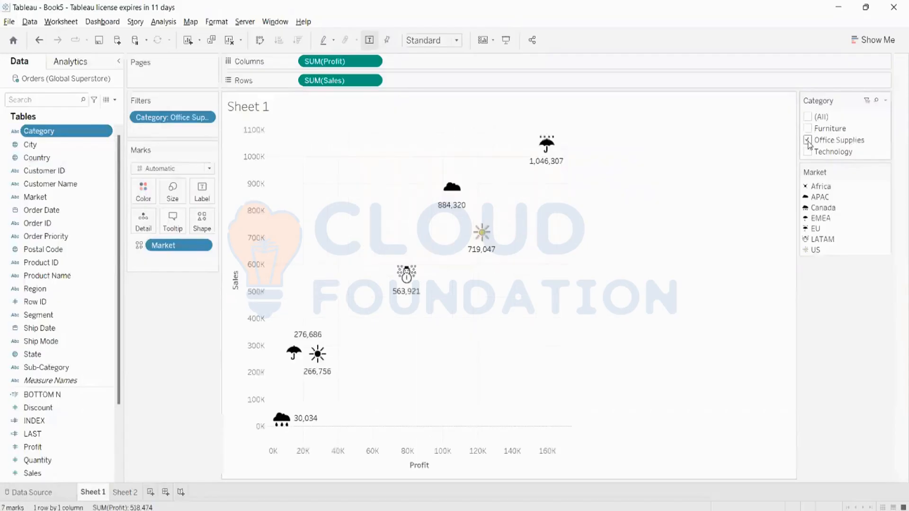
left_click(885, 100)
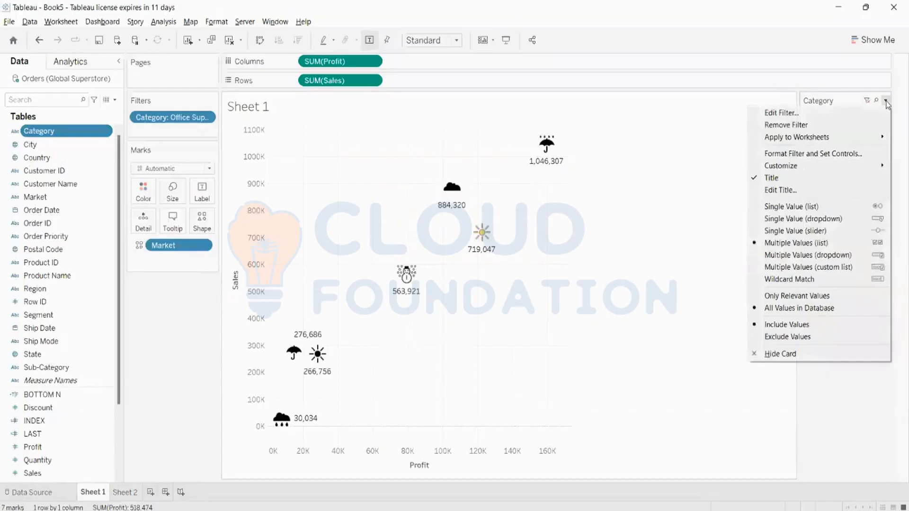
left_click(857, 219)
left_click(856, 118)
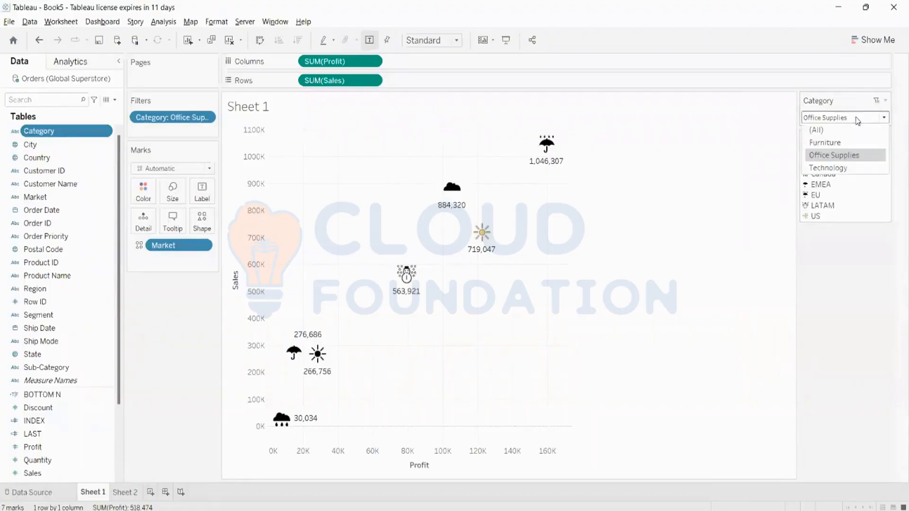
left_click(817, 269)
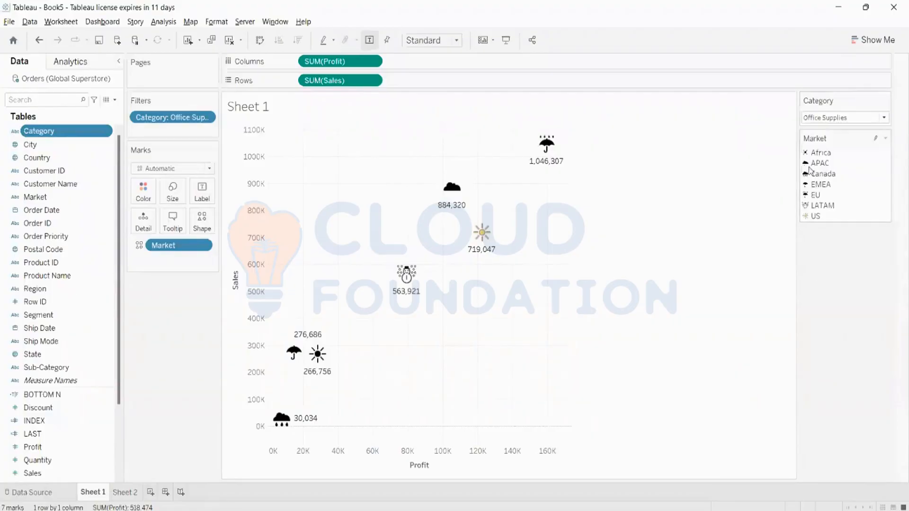
Compare the market positions by filtering Category to Furniture, Technology and finally Office Supplies, inspecting individual marks.
left_click(812, 120)
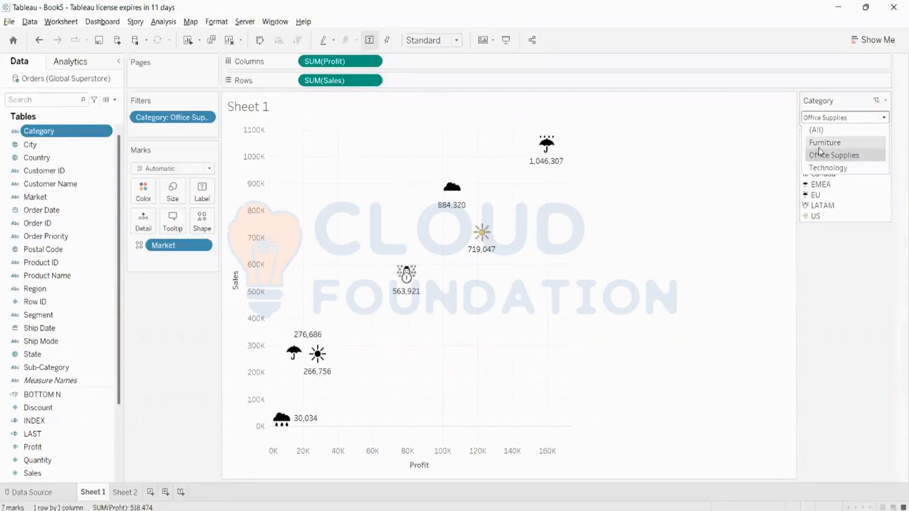
left_click(818, 145)
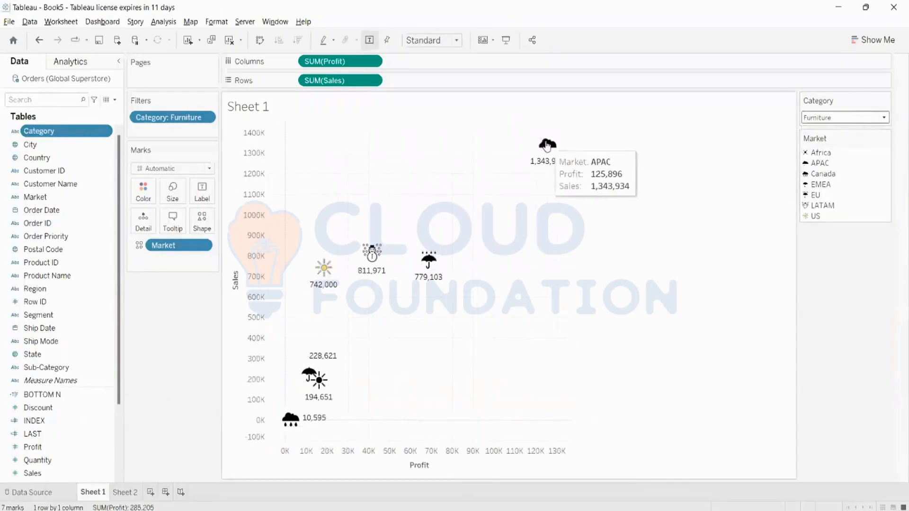
left_click(810, 122)
left_click(818, 169)
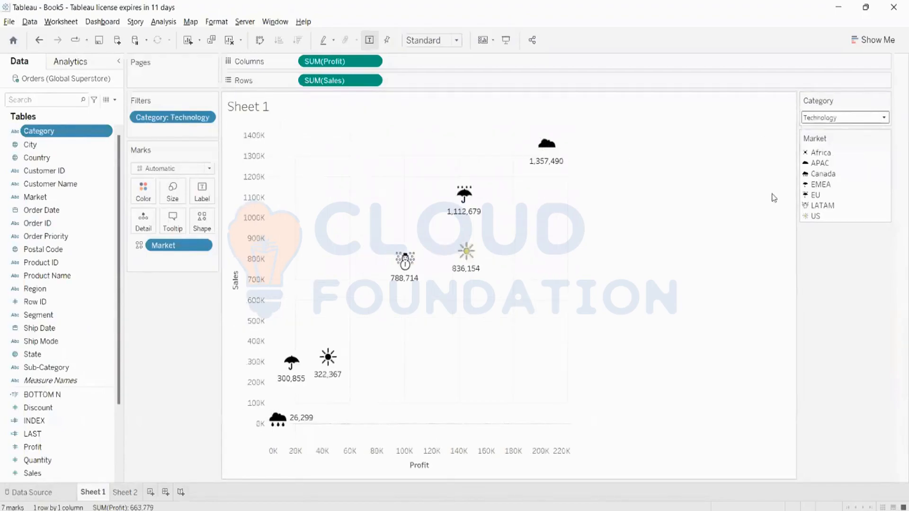
left_click(805, 120)
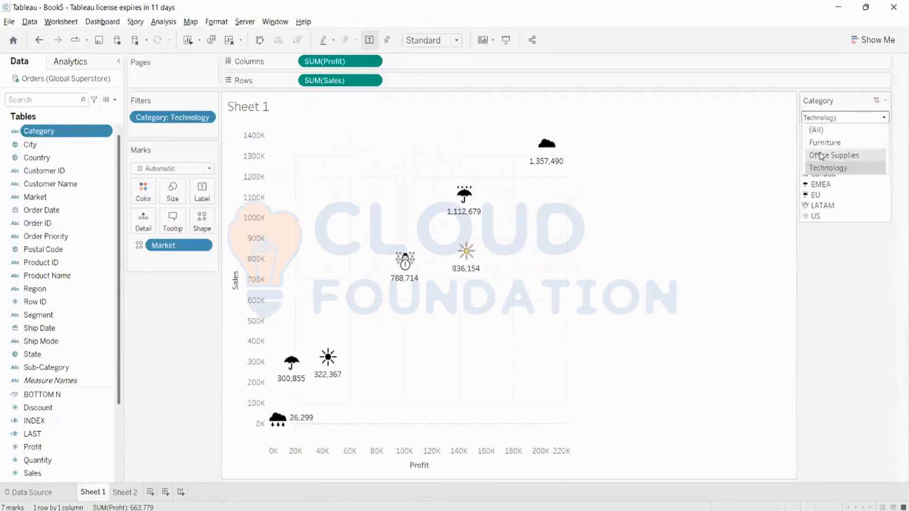
left_click(821, 156)
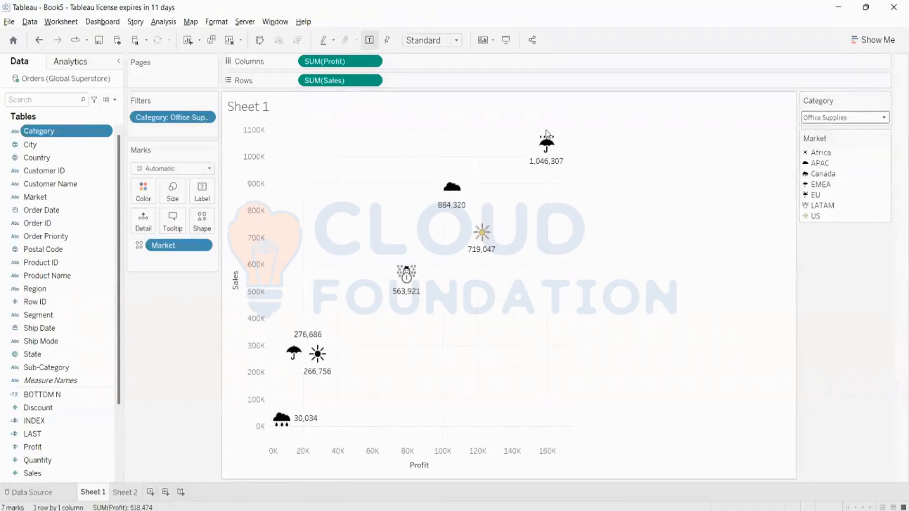
mouse_move(547, 150)
mouse_move(558, 161)
mouse_move(483, 234)
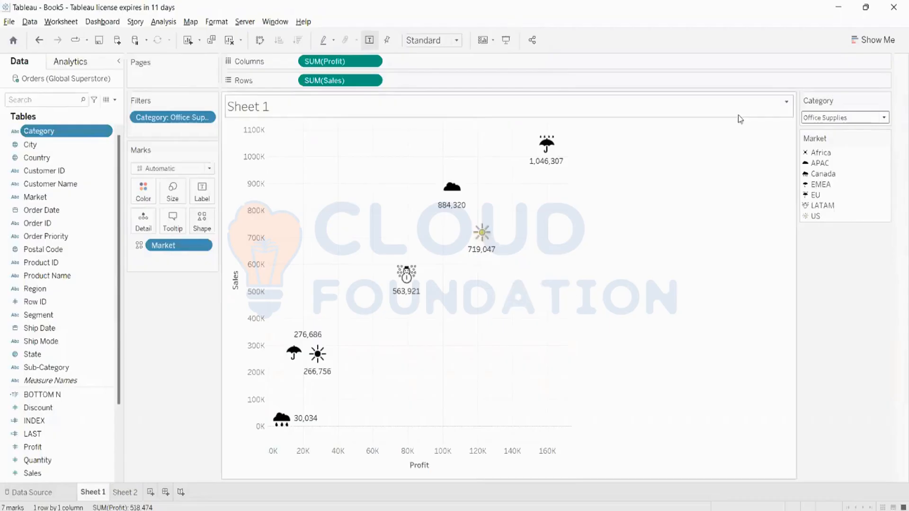
Turn off the mark labels on the scatter plot.
left_click(371, 42)
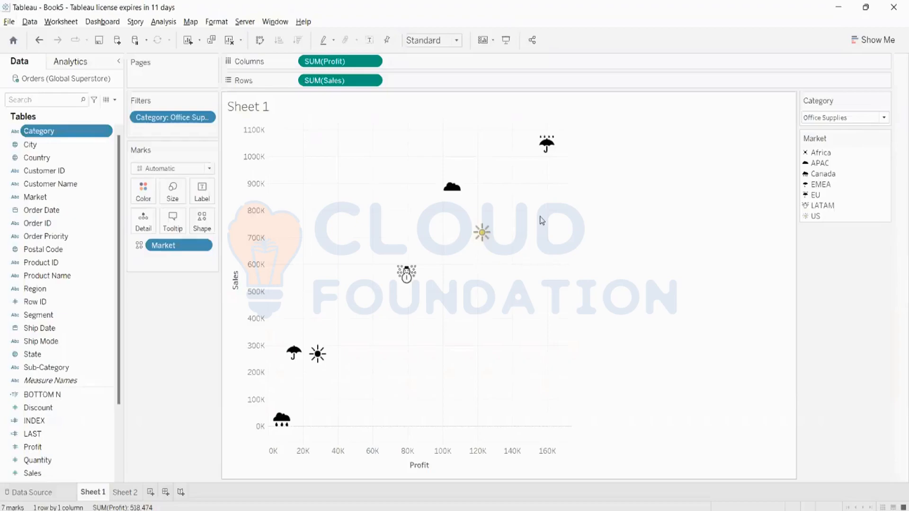
right_click(491, 232)
mouse_move(582, 358)
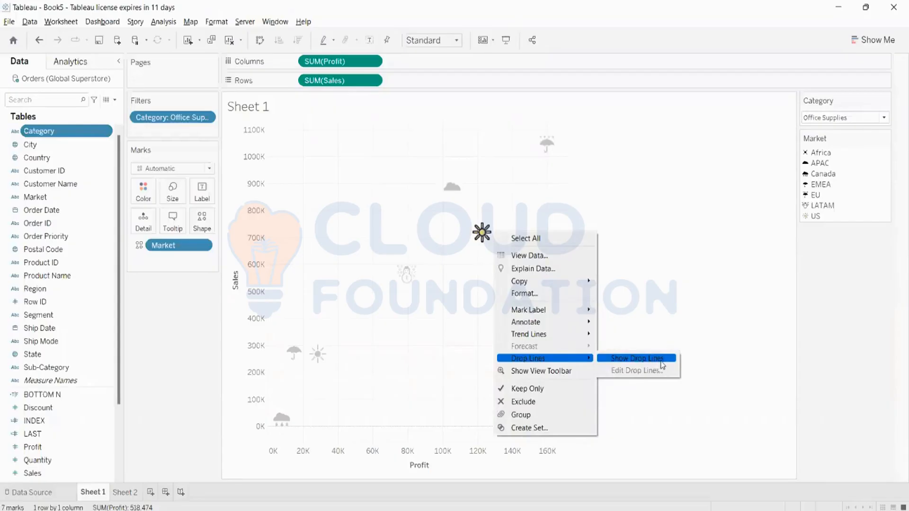
left_click(735, 188)
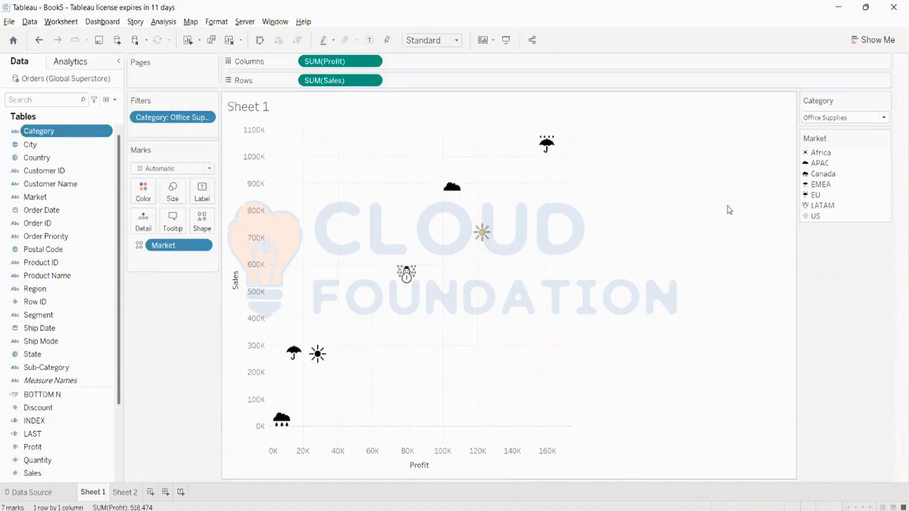
Turn on drop lines for the scatter plot and select the US mark to display its lines to both axes.
left_click(483, 236)
right_click(484, 239)
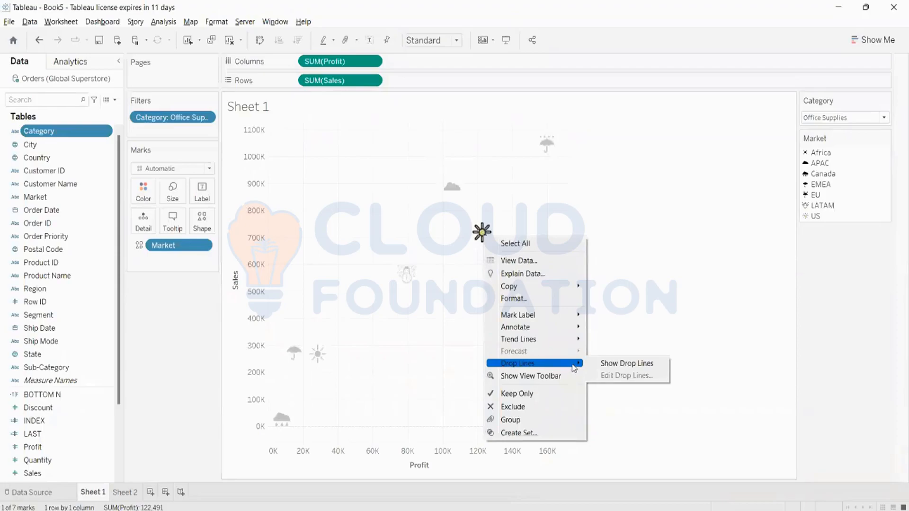
left_click(621, 363)
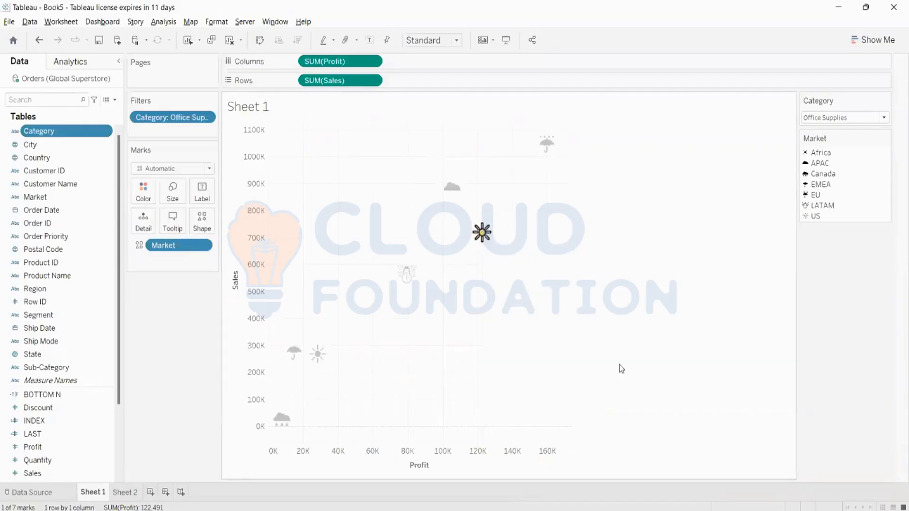
left_click(716, 267)
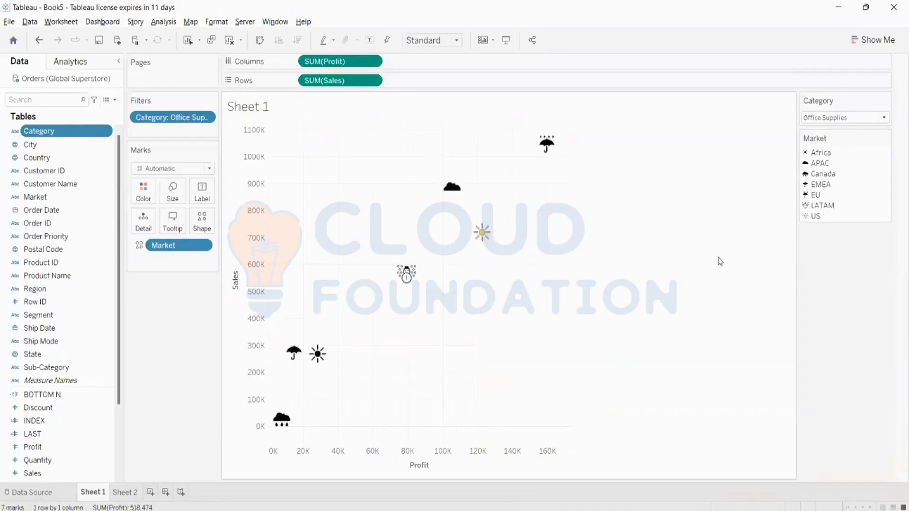
left_click(482, 232)
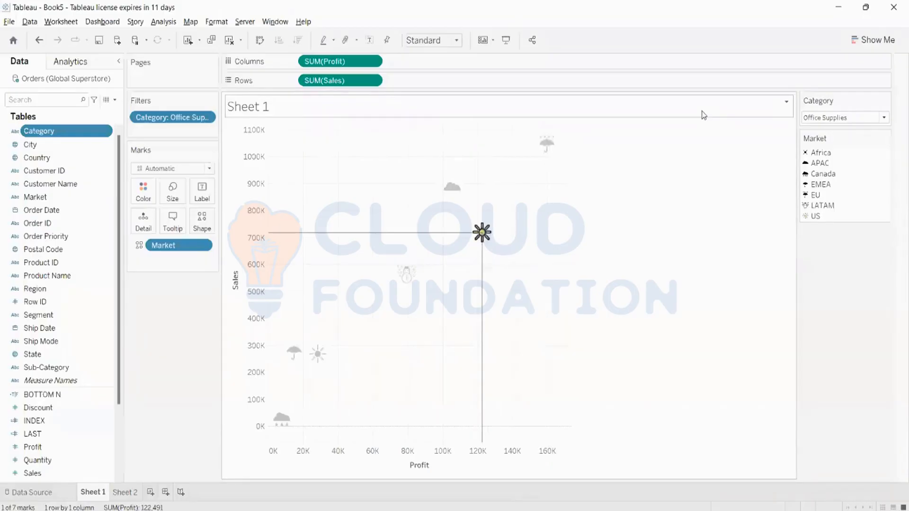
Set the drop line labels to Automatic.
mouse_move(483, 244)
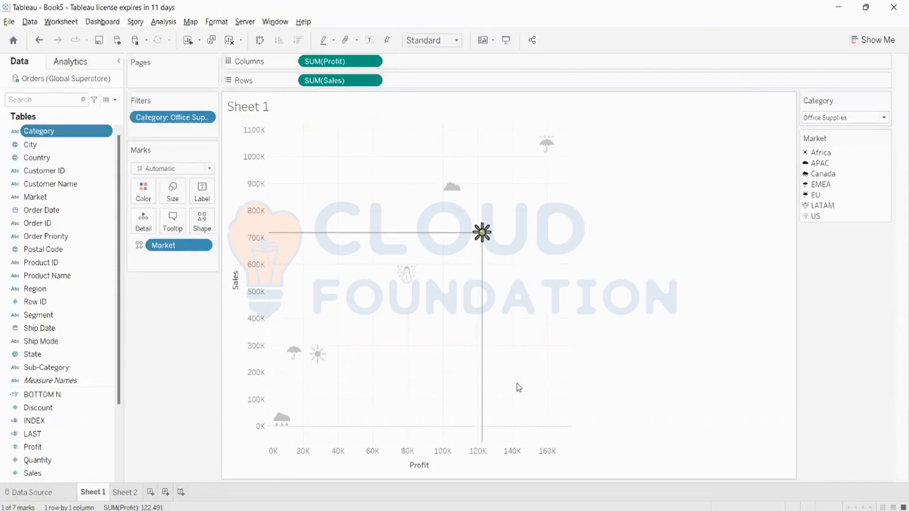
right_click(481, 242)
mouse_move(547, 340)
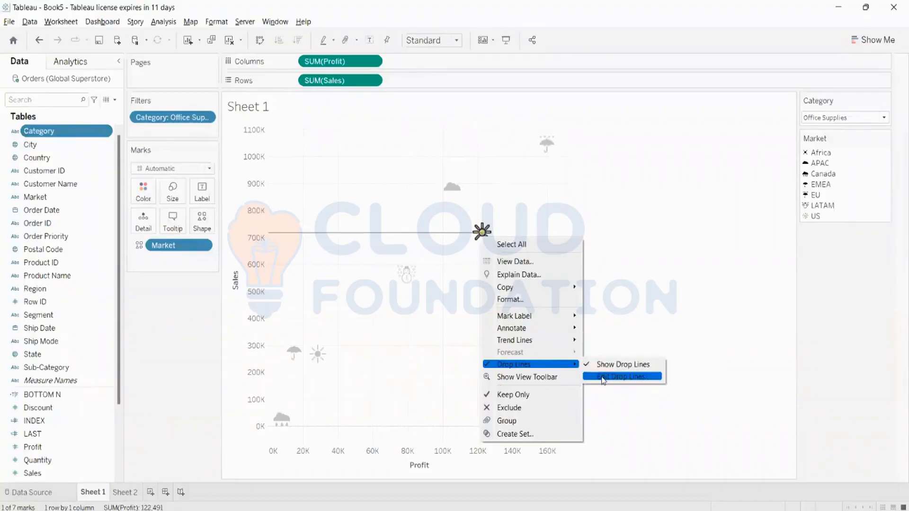
left_click(602, 378)
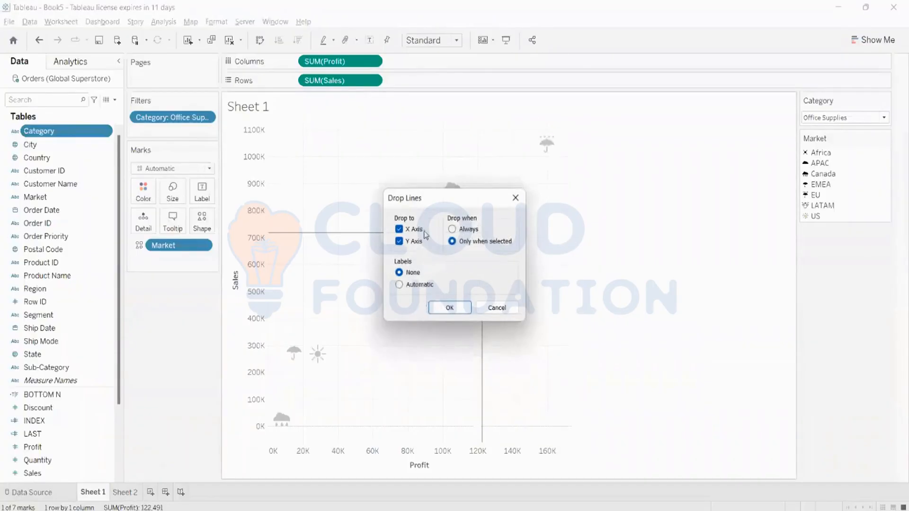
left_click(399, 283)
left_click(448, 310)
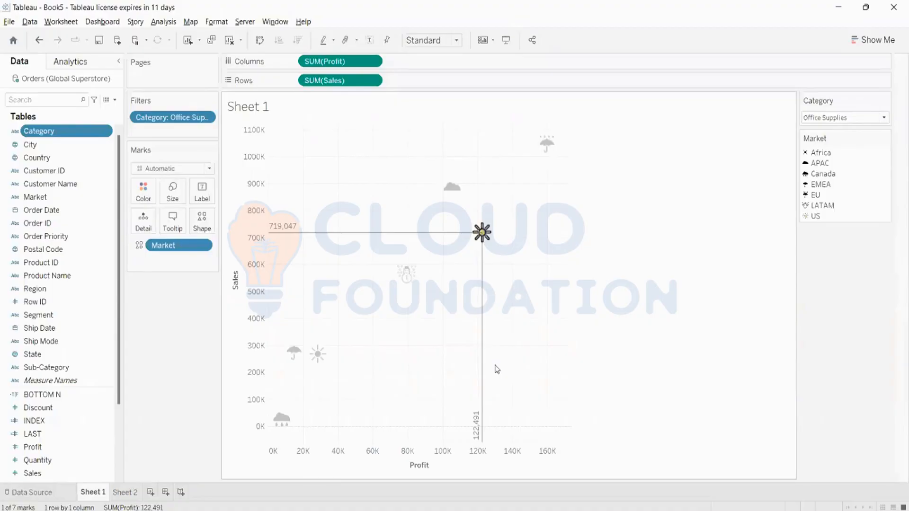
Edit the drop lines to drop only to the X axis by disabling the Y Axis option.
right_click(481, 232)
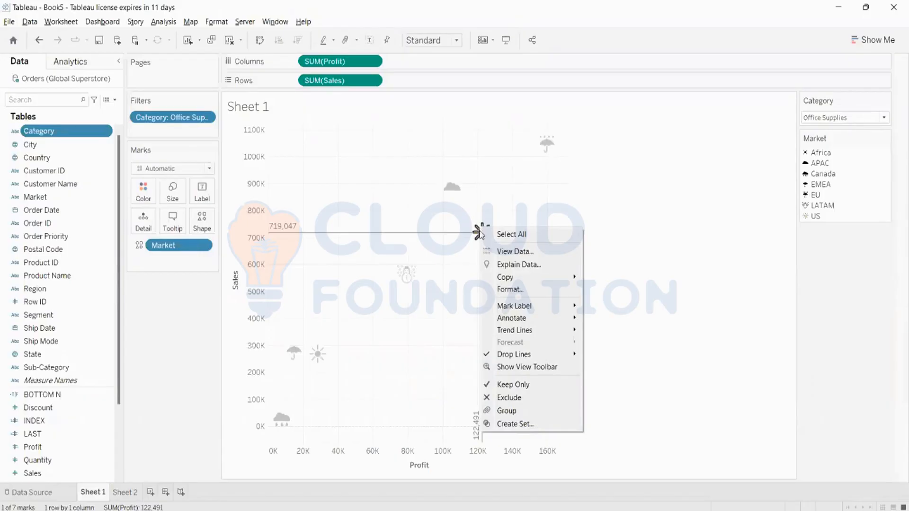
left_click(640, 240)
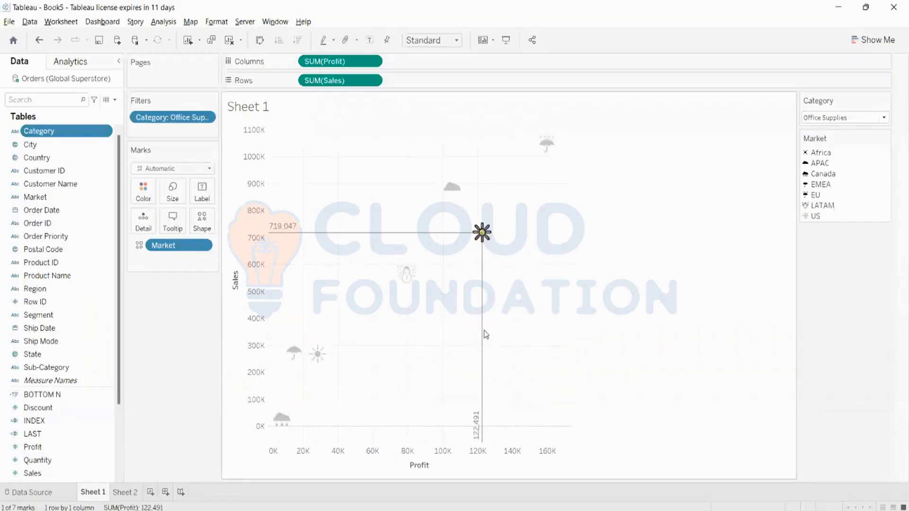
right_click(482, 243)
mouse_move(570, 366)
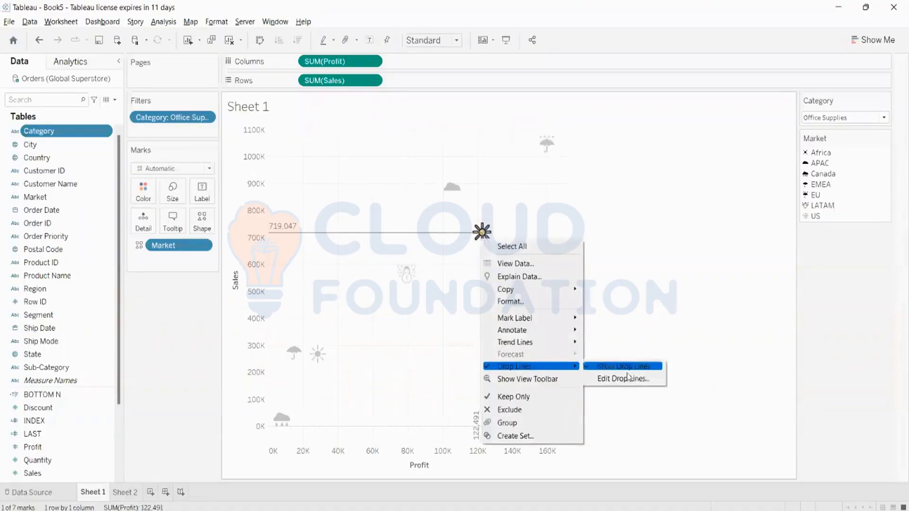
left_click(623, 378)
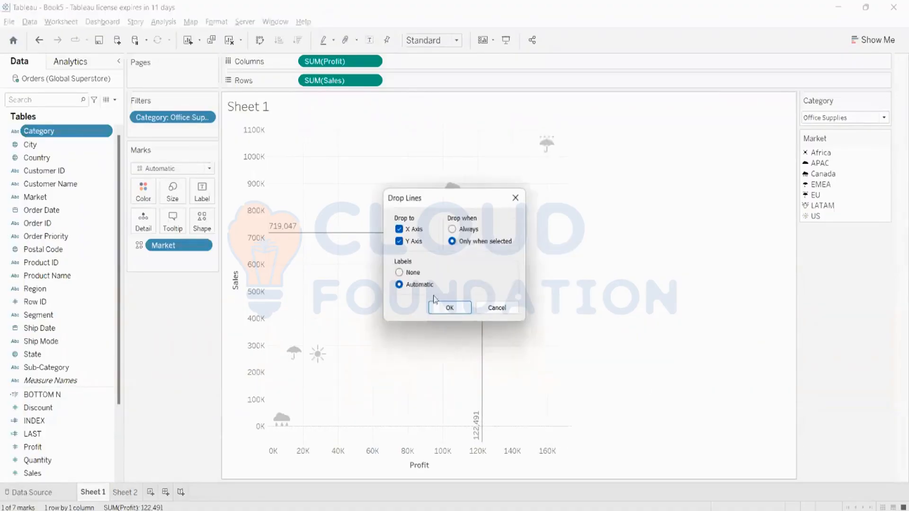
left_click(401, 241)
left_click(449, 308)
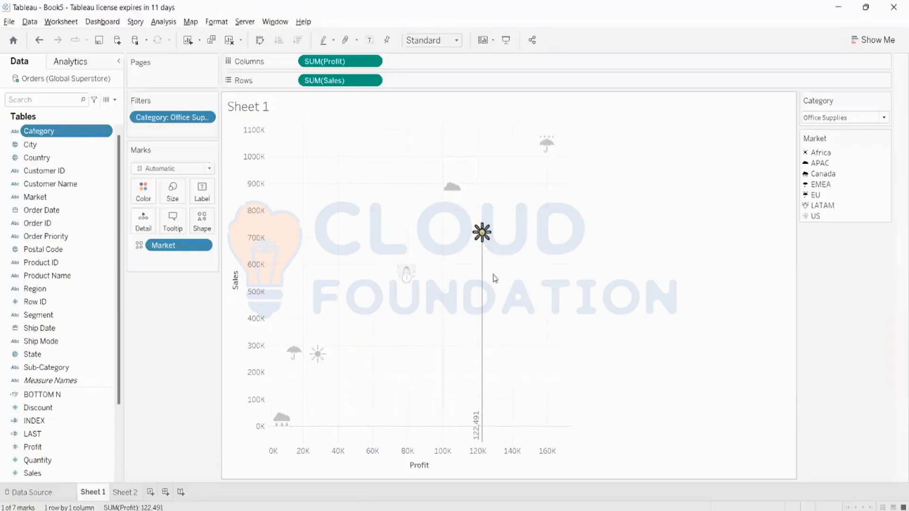
Switch the drop lines to the Y axis only by enabling Y Axis and disabling X Axis.
right_click(482, 232)
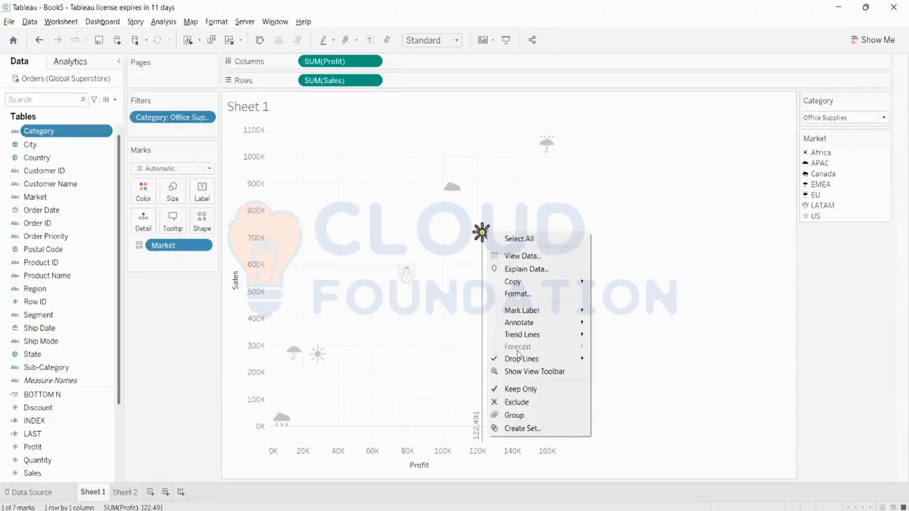
mouse_move(520, 358)
left_click(614, 369)
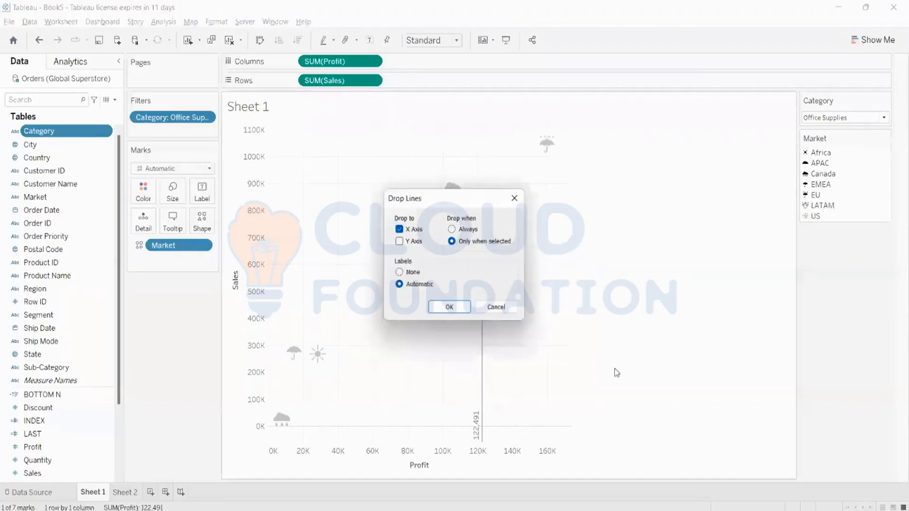
left_click(405, 242)
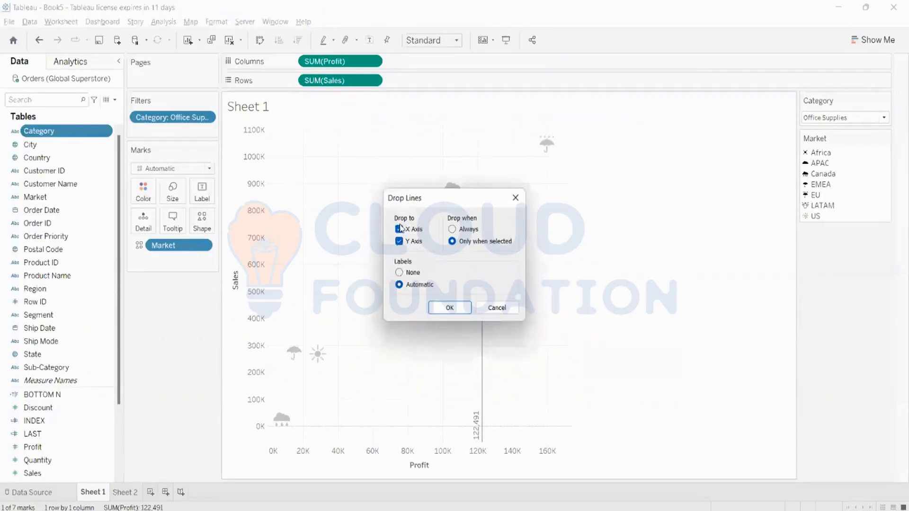
left_click(400, 229)
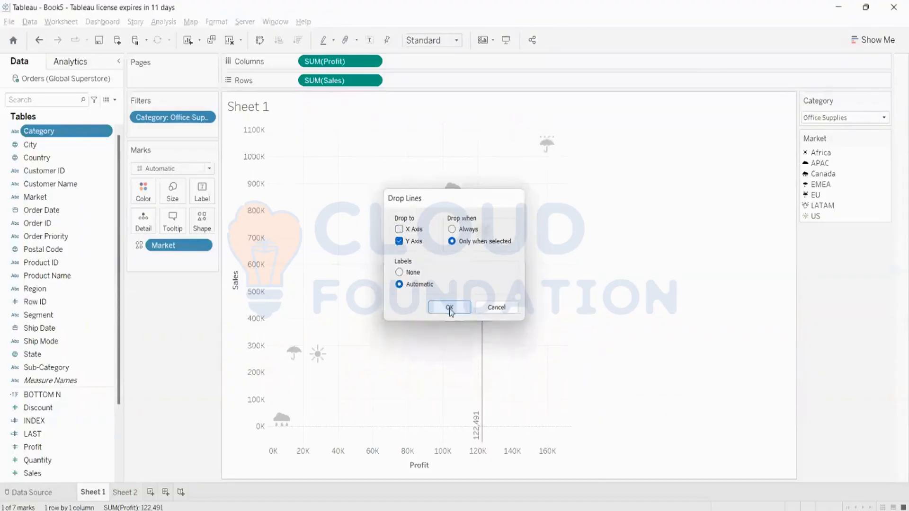
left_click(450, 308)
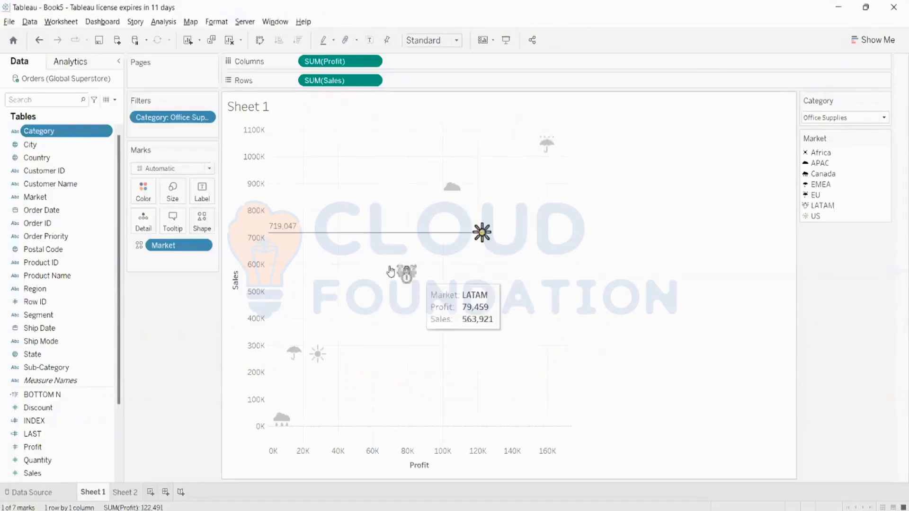
Re-enable the X Axis option so the drop lines extend to both axes.
right_click(477, 241)
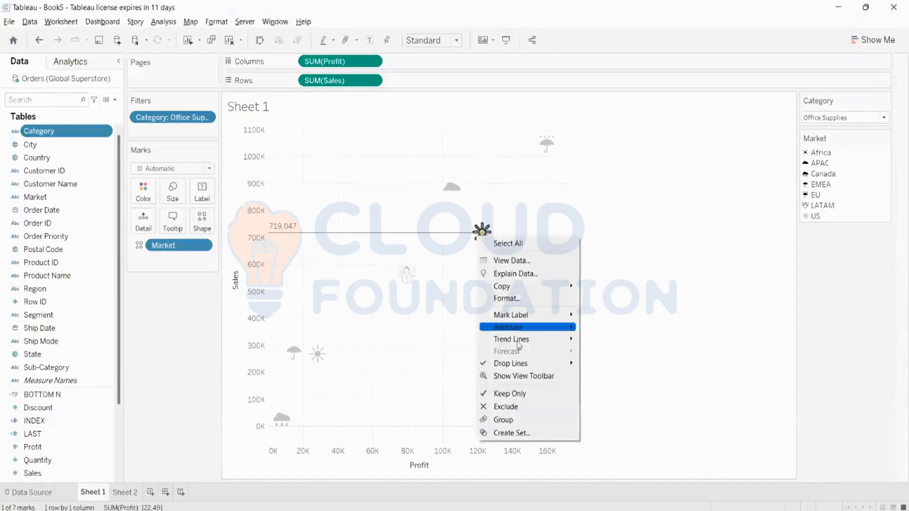
mouse_move(558, 363)
left_click(595, 376)
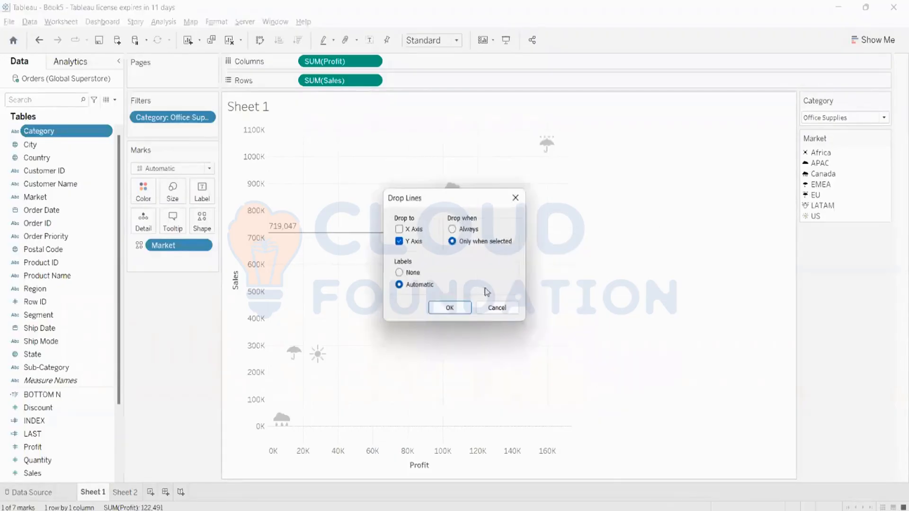
left_click(408, 231)
left_click(458, 309)
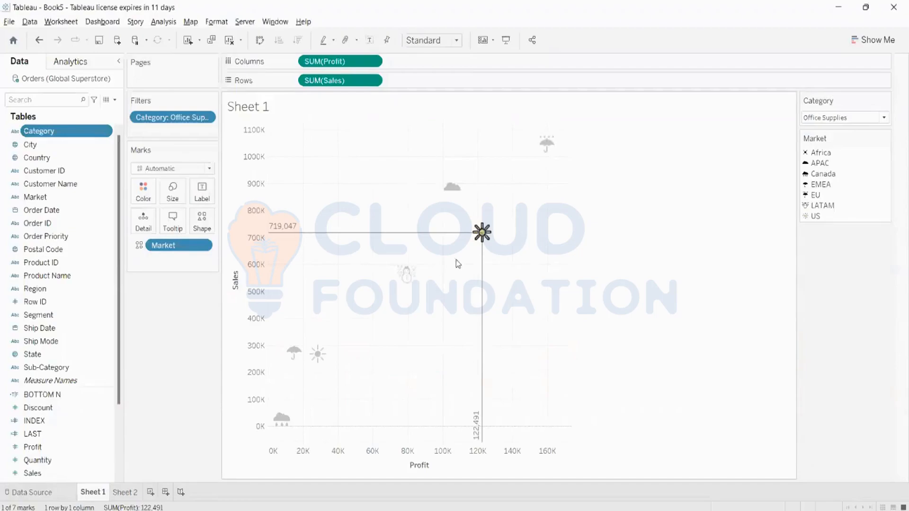
Set the drop lines to show Always instead of only when a mark is selected.
mouse_move(499, 237)
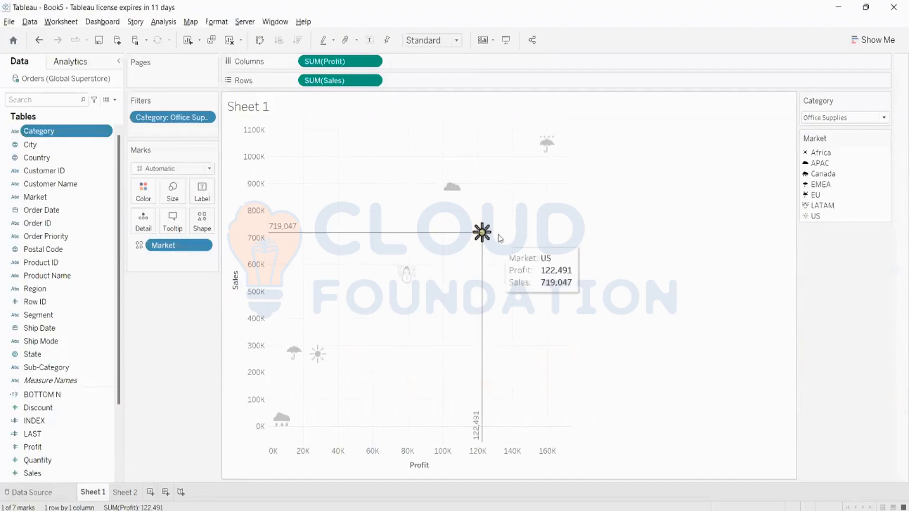
right_click(489, 235)
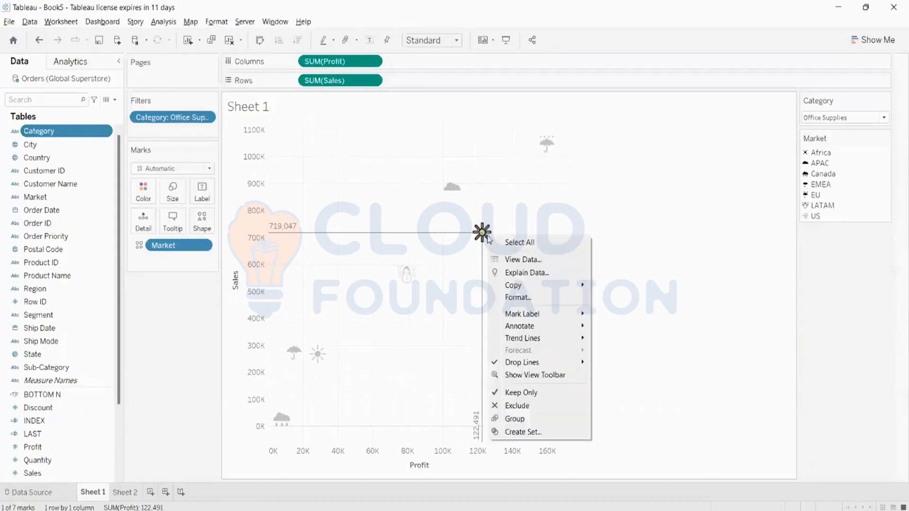
mouse_move(558, 363)
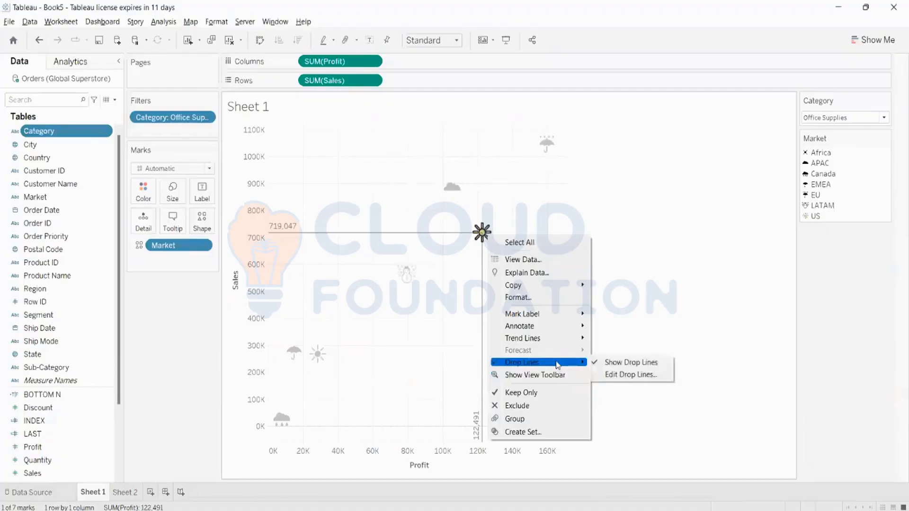
left_click(617, 375)
left_click(453, 229)
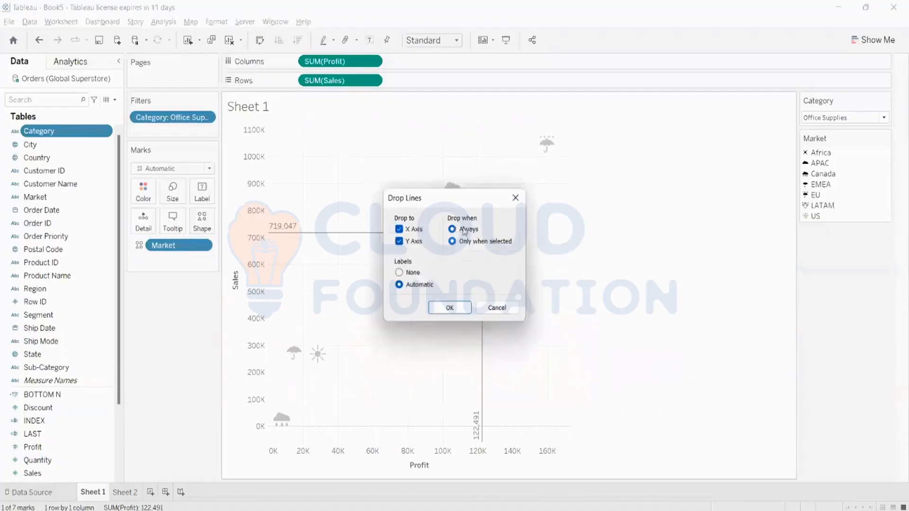
left_click(461, 309)
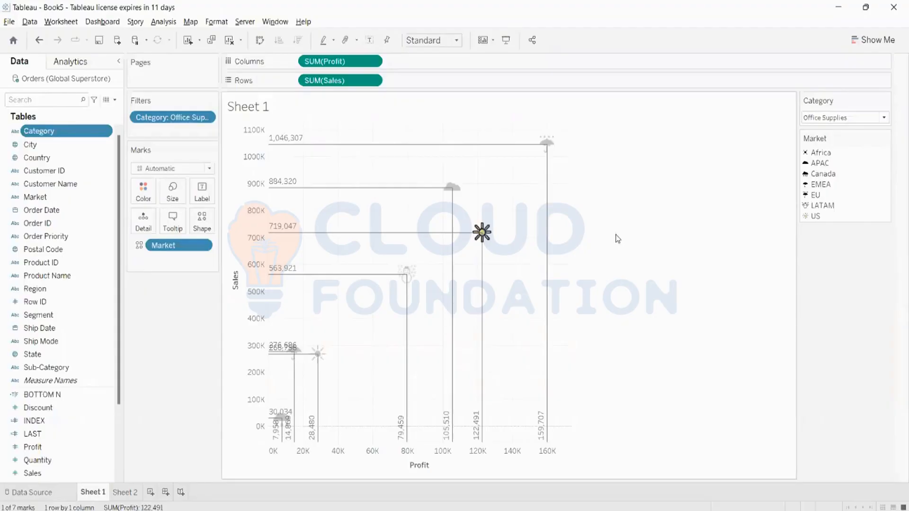
Clear Sheet 1 and display the Country dimension as text marks.
left_click(229, 40)
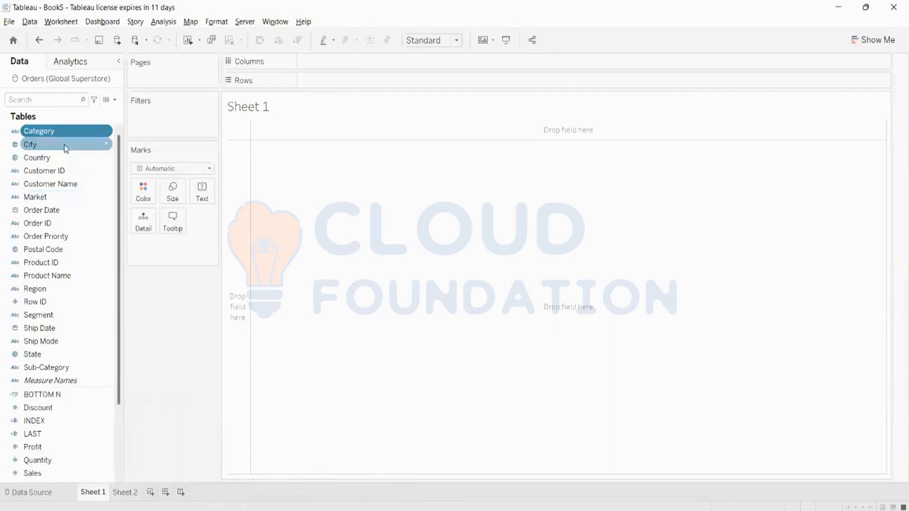
left_click(36, 161)
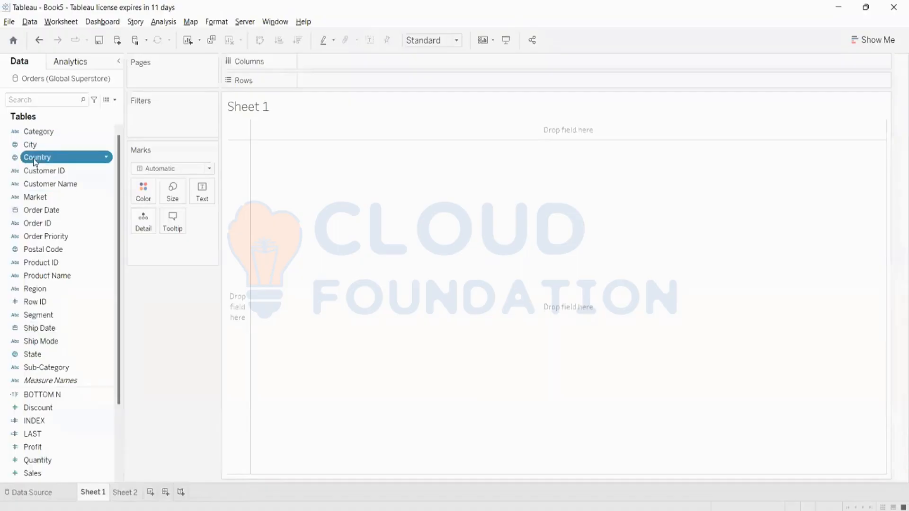
left_click_drag(41, 159, 202, 189)
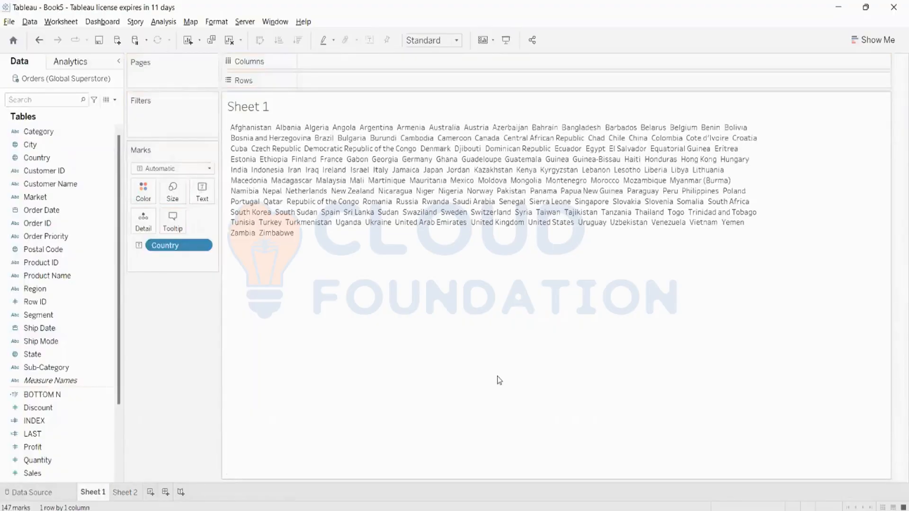
right_click(438, 206)
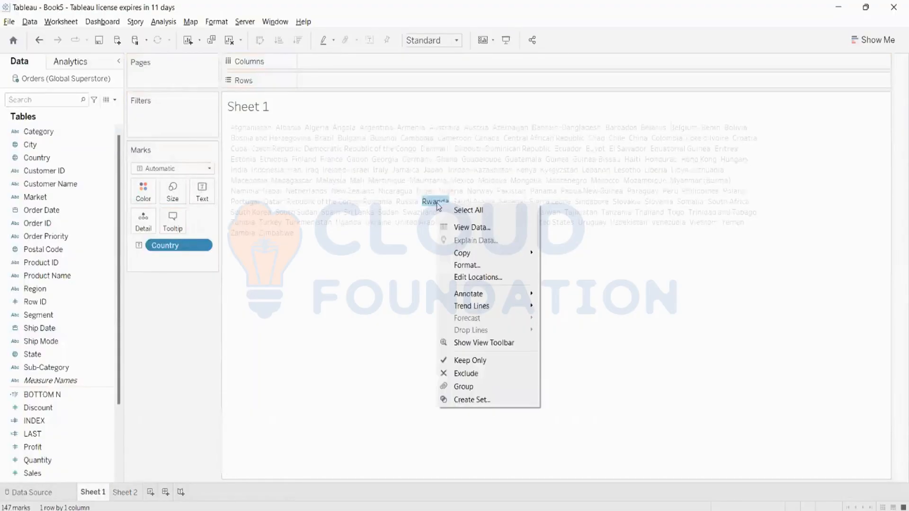
left_click(513, 267)
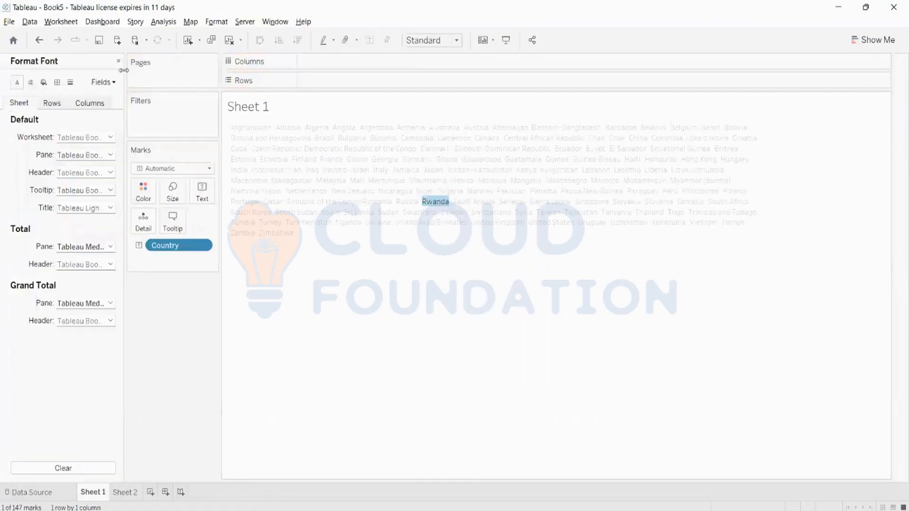
left_click(118, 61)
left_click(437, 307)
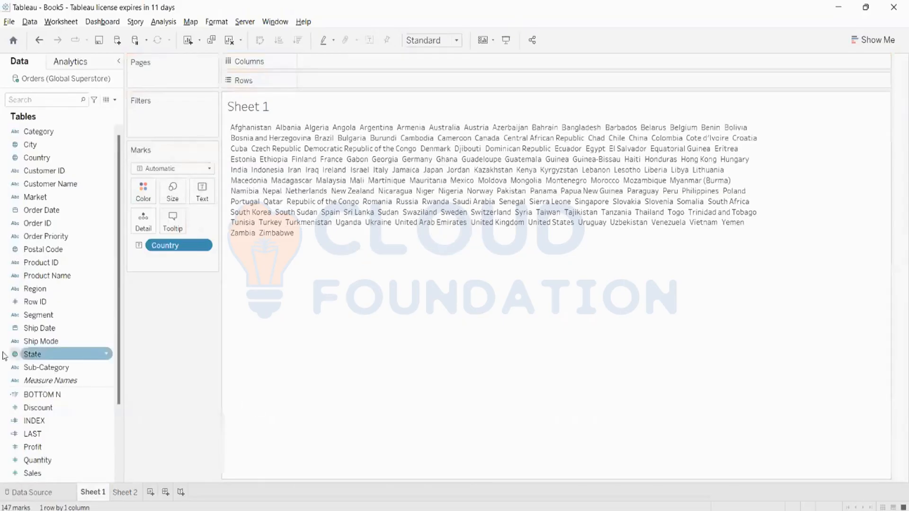
Size the Country marks by Sales and change the mark type to Text to form a word cloud.
left_click(14, 342)
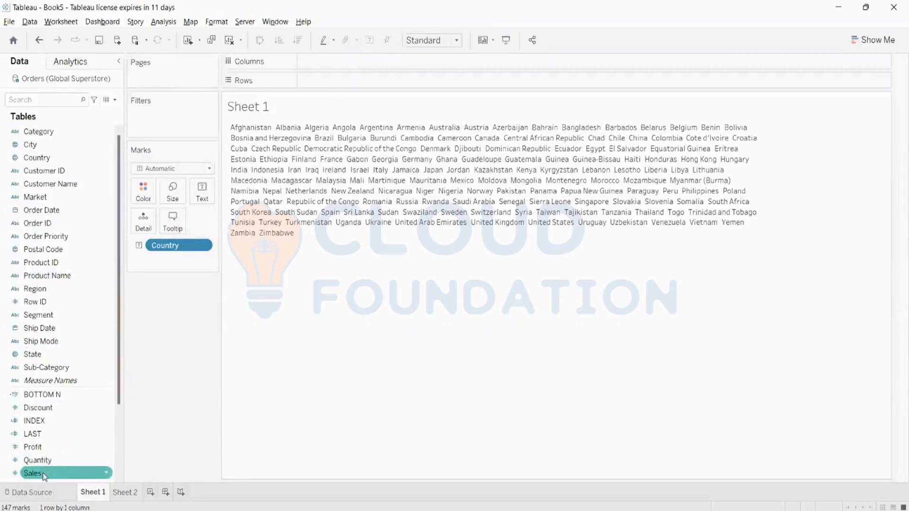
left_click_drag(44, 476, 162, 194)
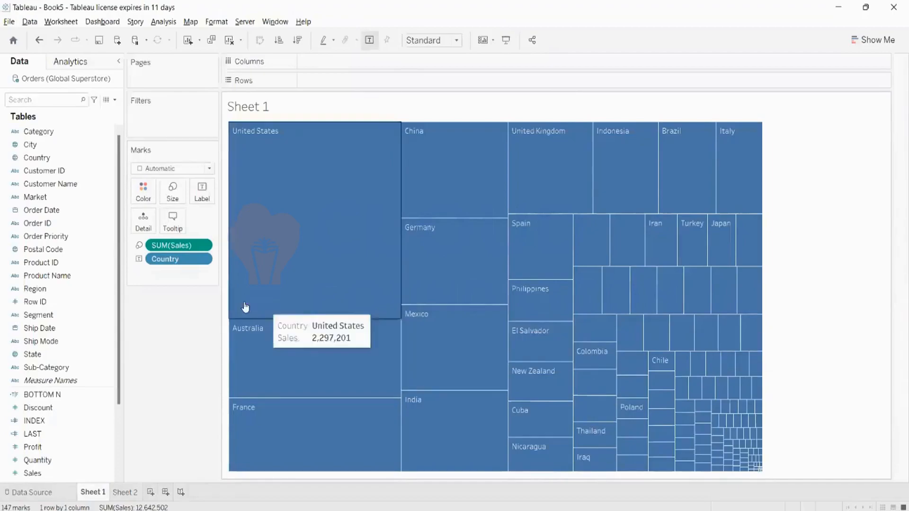
left_click(161, 168)
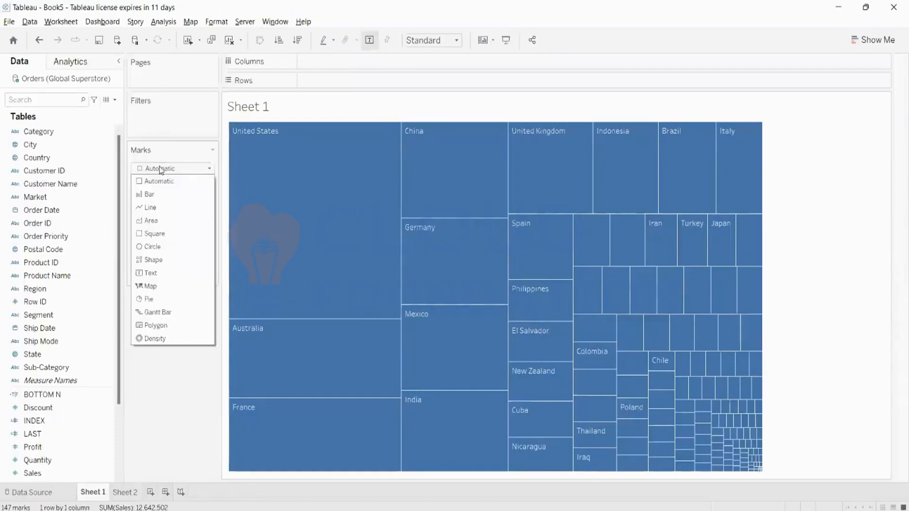
left_click(146, 273)
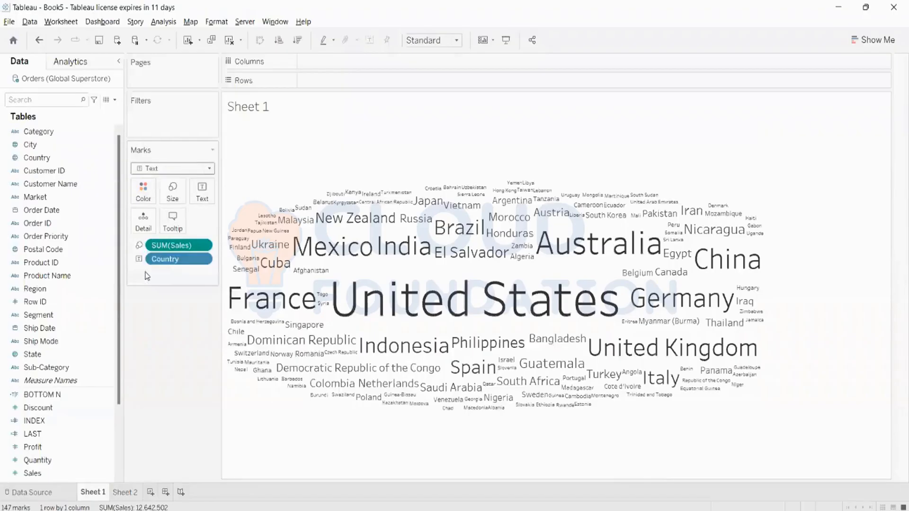
Try widening the word cloud and colouring its country names by Sales, and undo these changes.
mouse_move(763, 276)
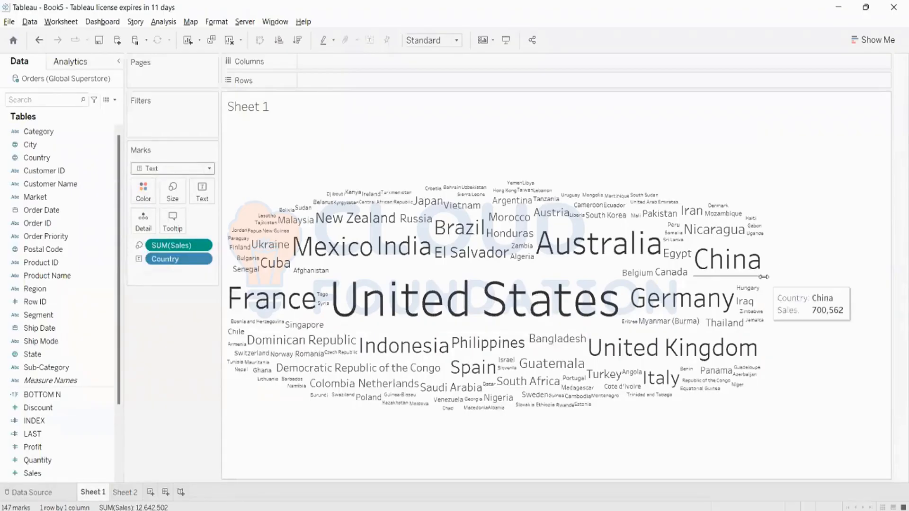
left_click_drag(762, 276, 869, 279)
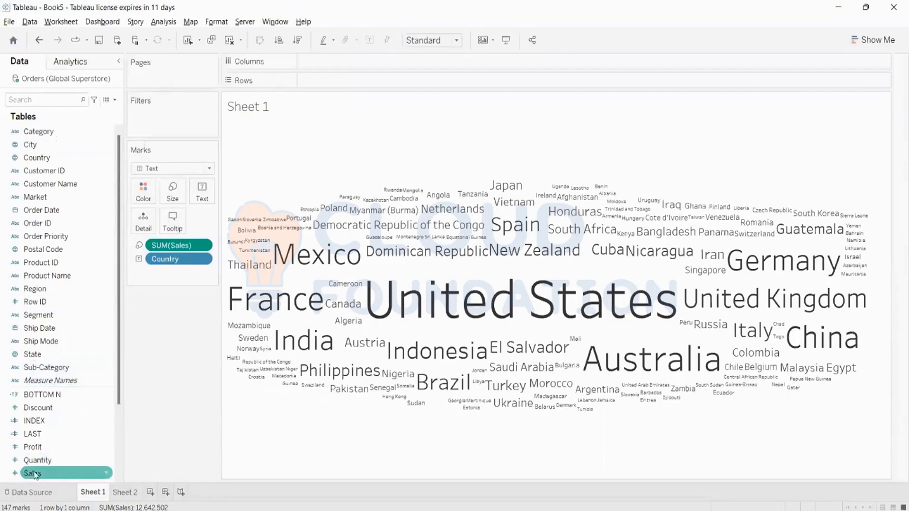
left_click_drag(33, 474, 139, 201)
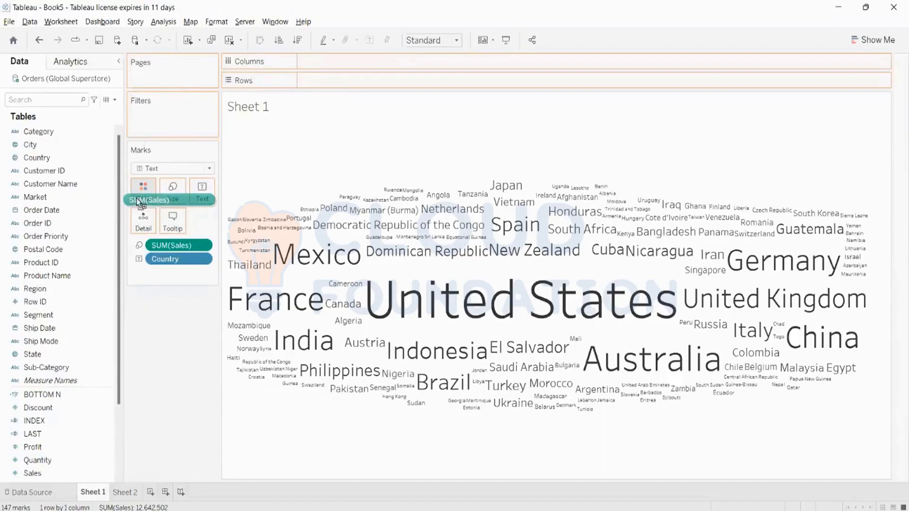
left_click_drag(138, 202, 139, 202)
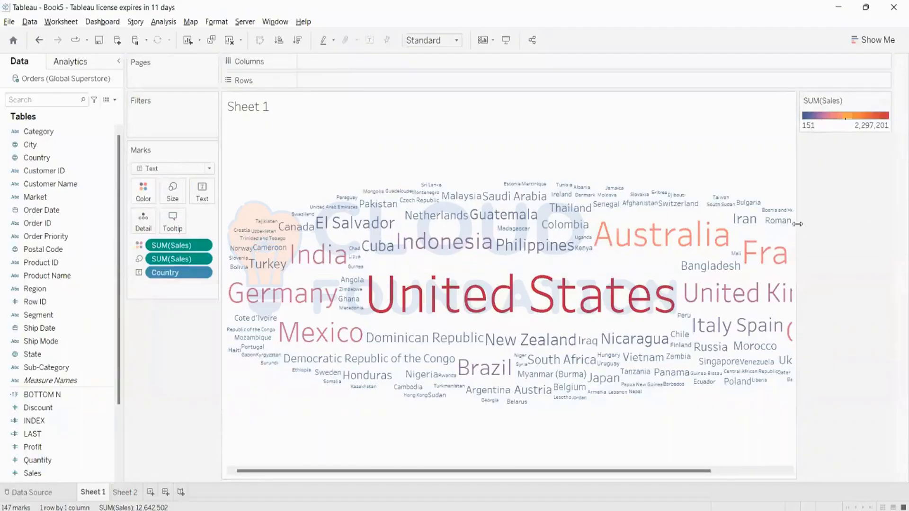
left_click_drag(797, 229, 904, 235)
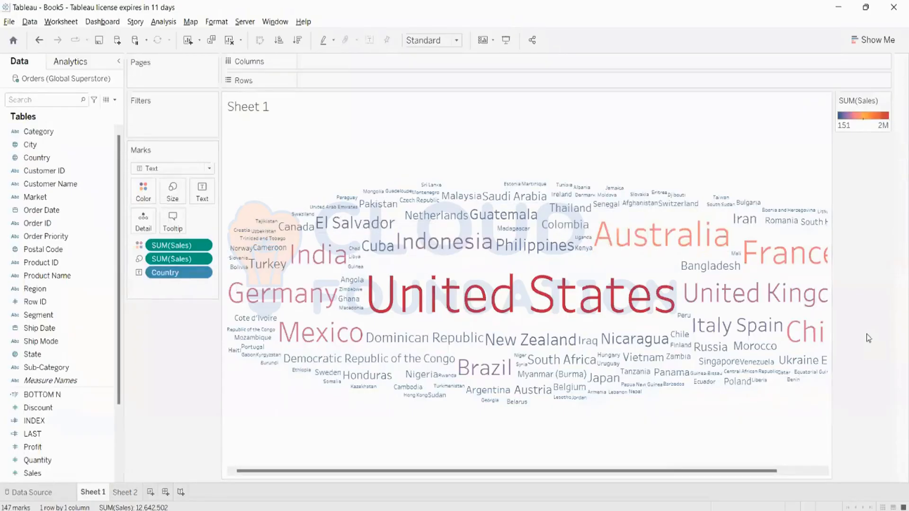
key("ctrl+z")
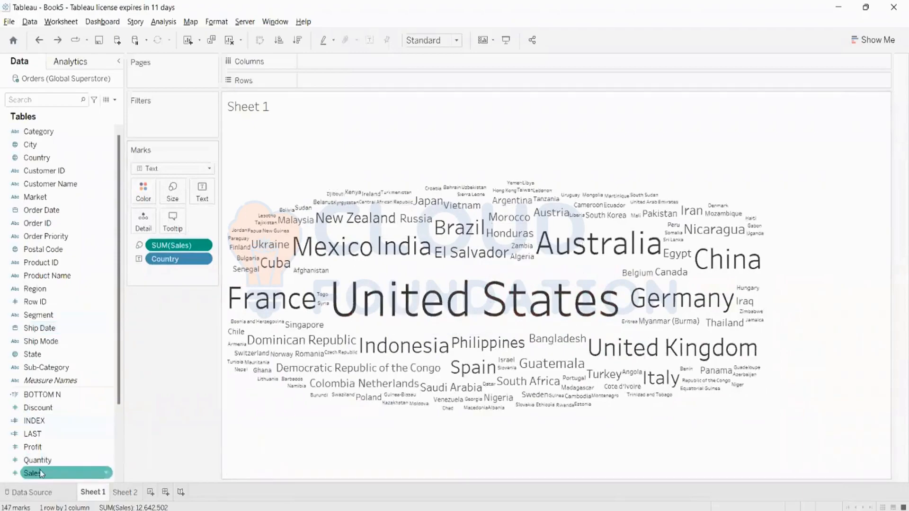
Colour the country names in the word cloud by Sales.
left_click_drag(40, 473, 143, 189)
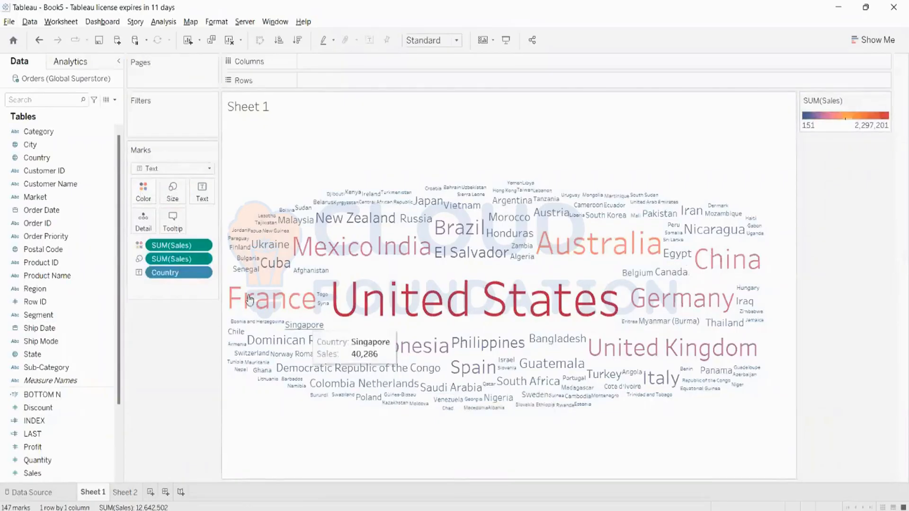
Recolour the word cloud's Sales scale with the Red-Black-White Diverging palette.
left_click(139, 245)
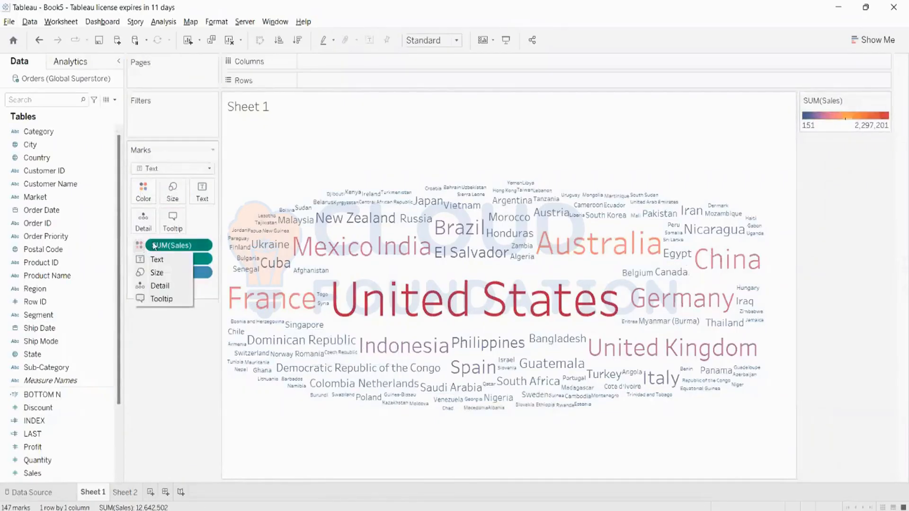
left_click(143, 198)
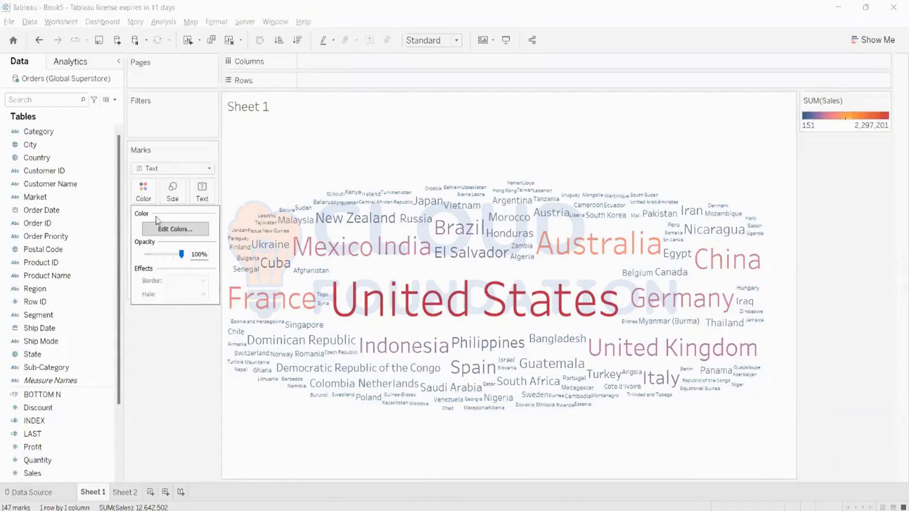
left_click(175, 229)
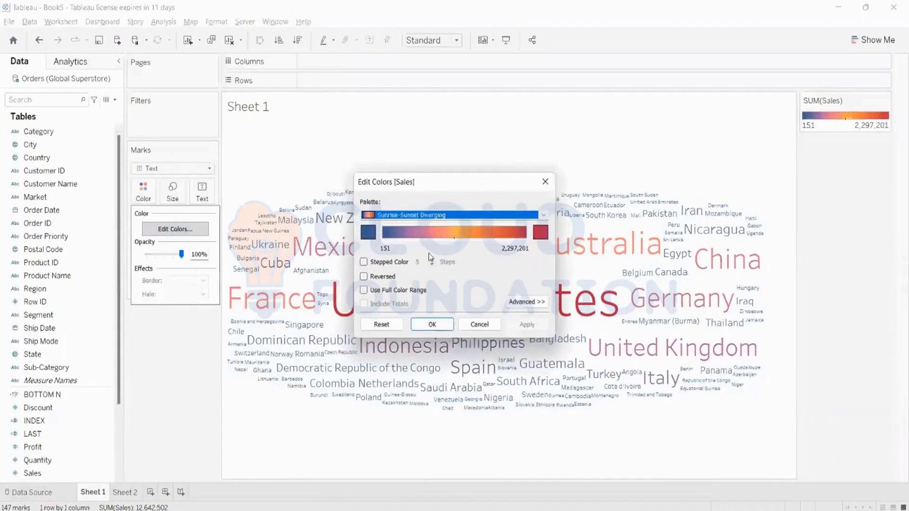
left_click(543, 214)
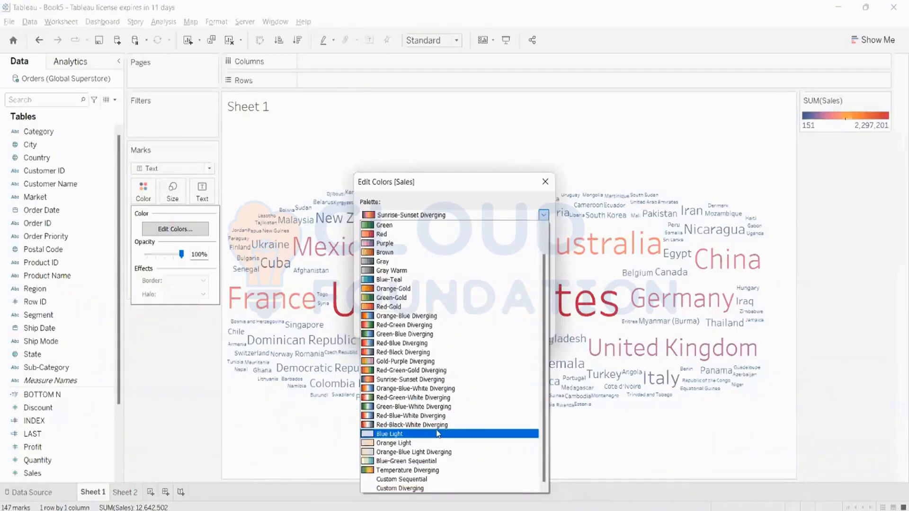
left_click(385, 424)
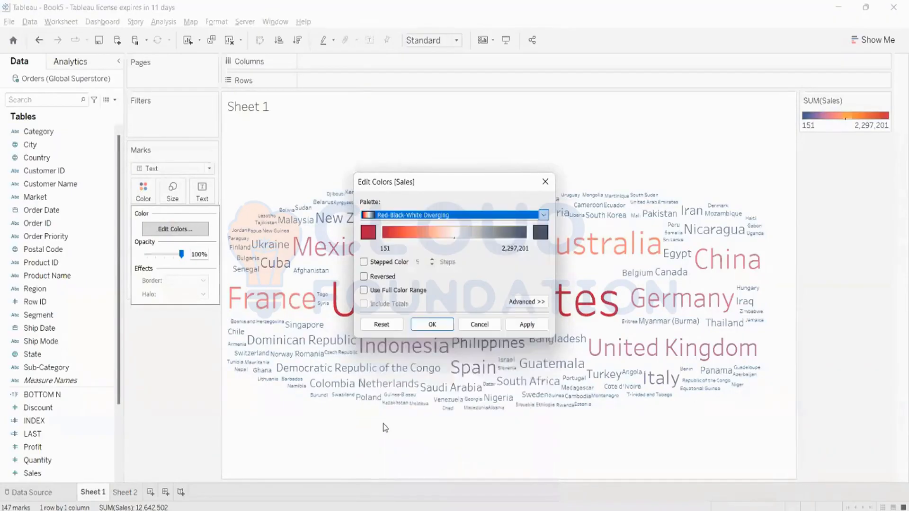
left_click(440, 324)
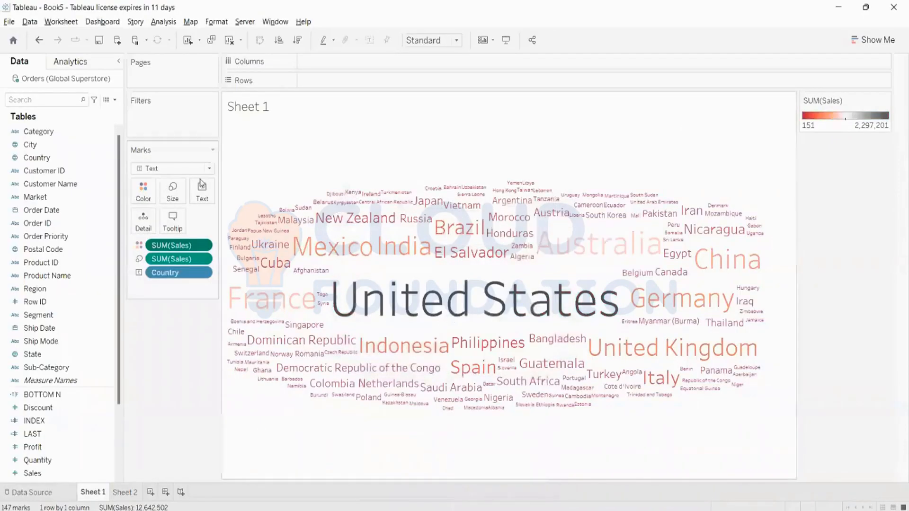
Switch the Sales colour scale of the word cloud back to the Sunrise-Sunset Diverging palette.
left_click(143, 191)
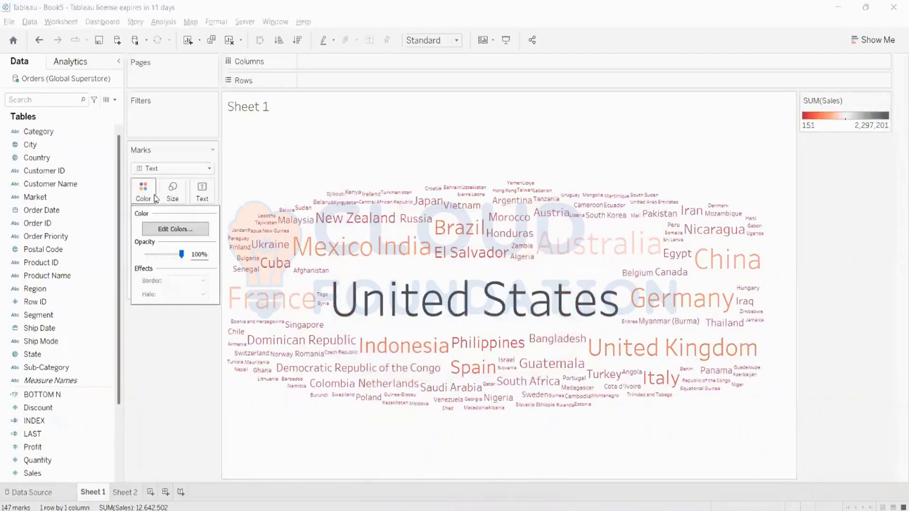
left_click(164, 230)
left_click(455, 216)
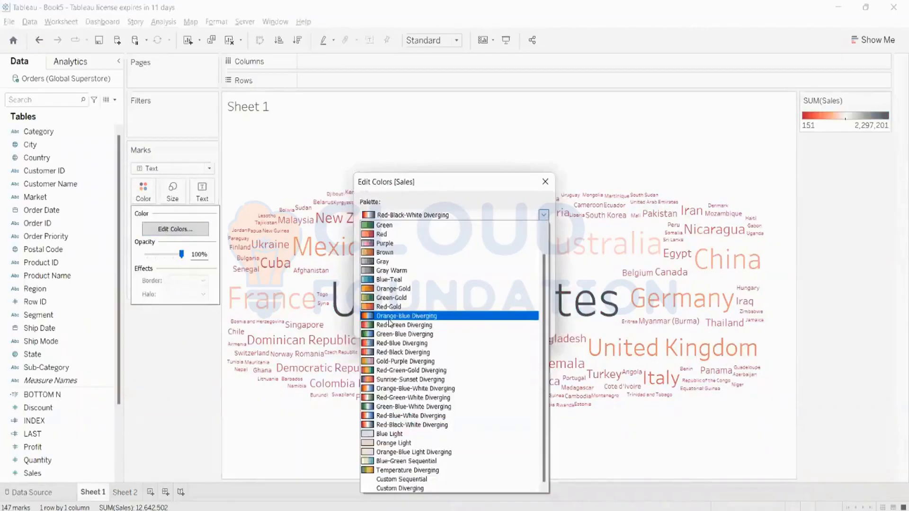
left_click(389, 379)
left_click(525, 325)
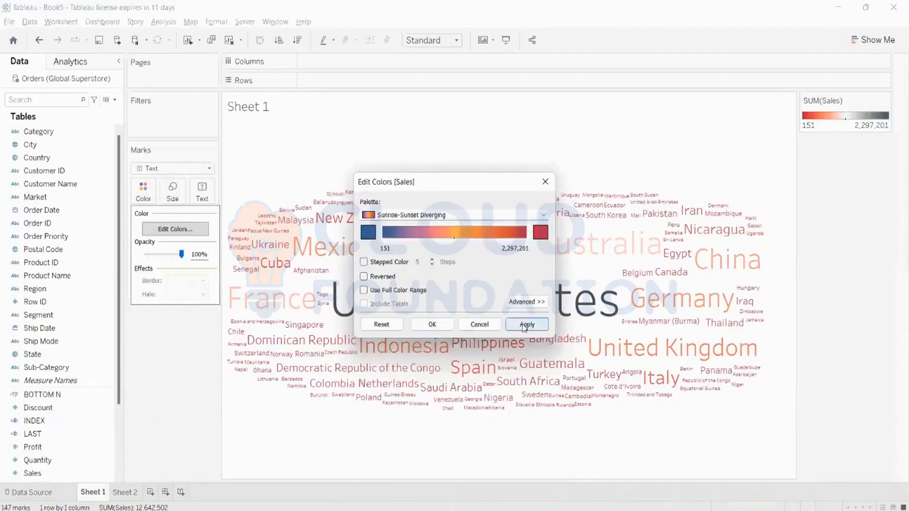
left_click(433, 325)
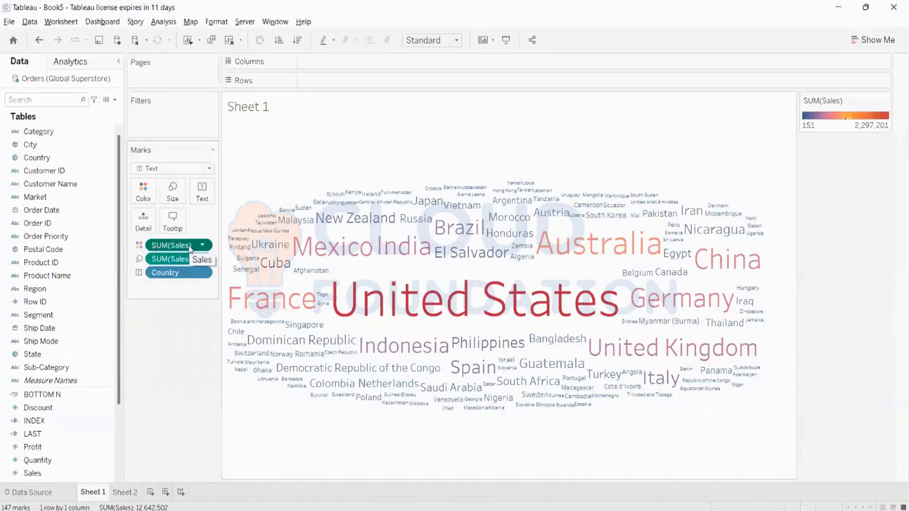
left_click(143, 192)
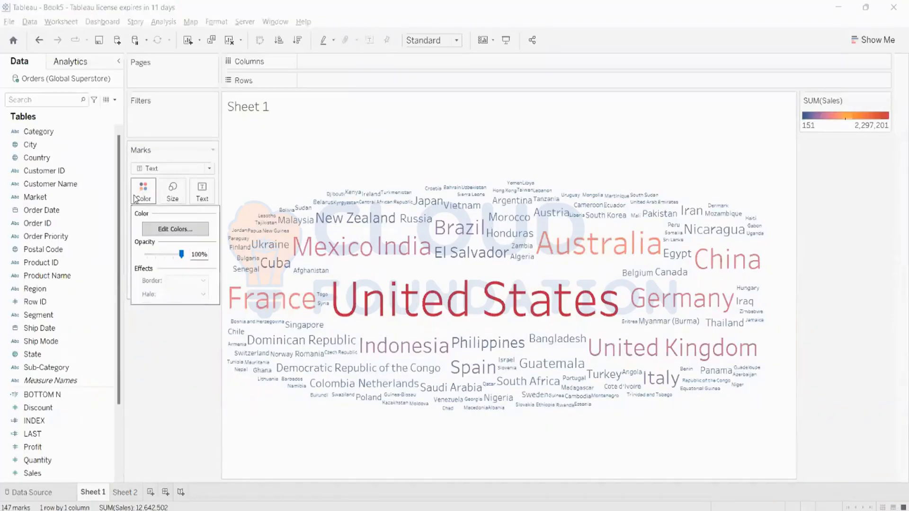
left_click(147, 231)
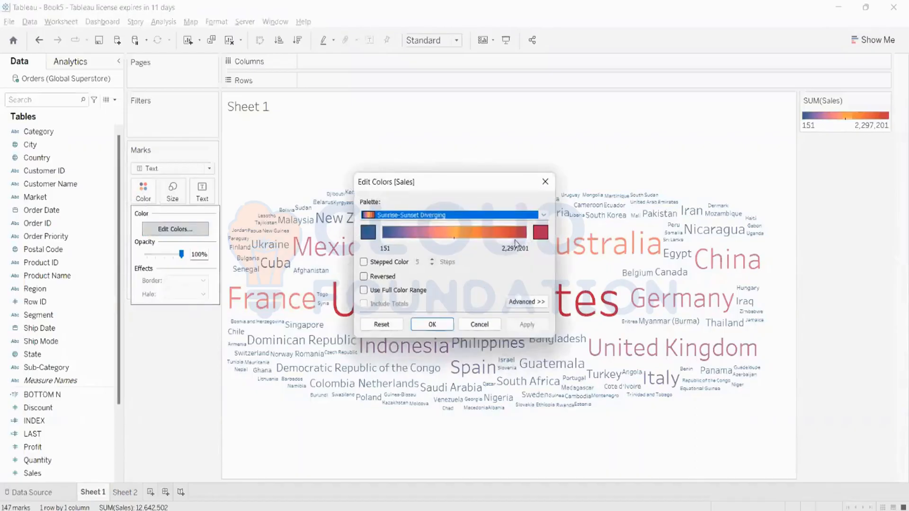
left_click(520, 221)
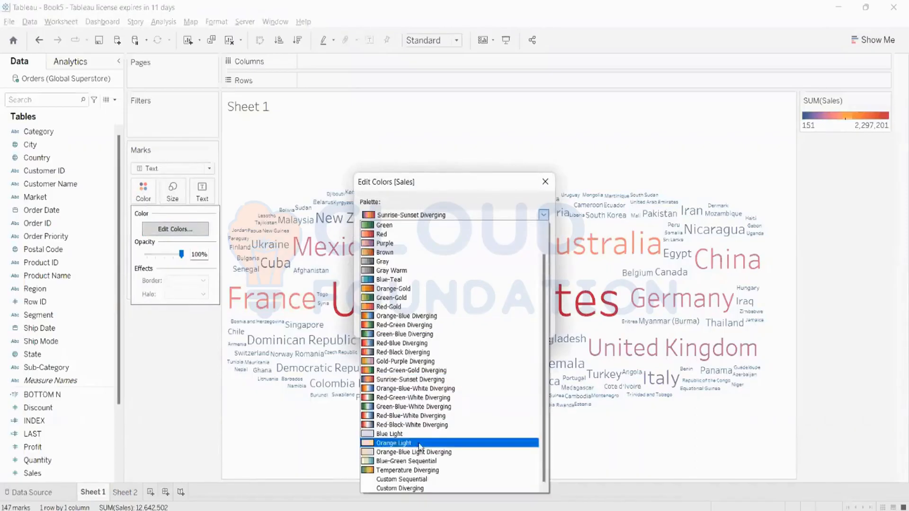
left_click(536, 105)
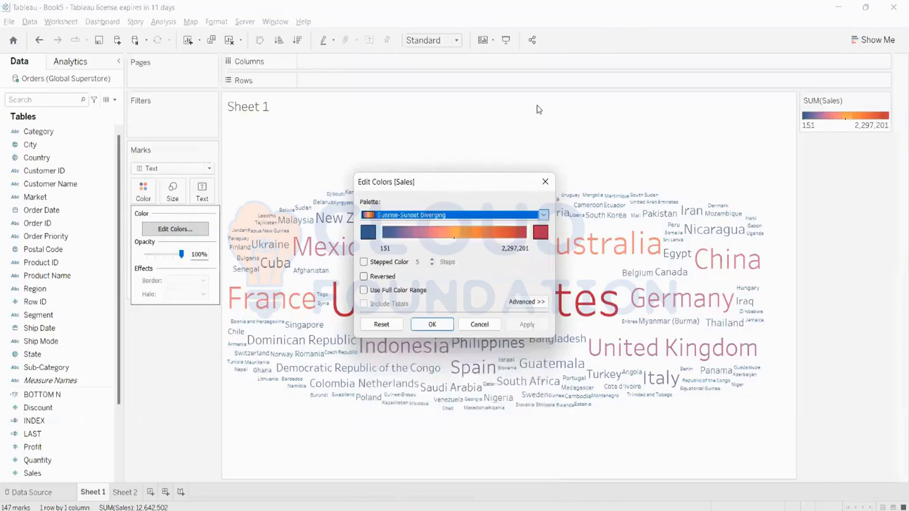
left_click(546, 181)
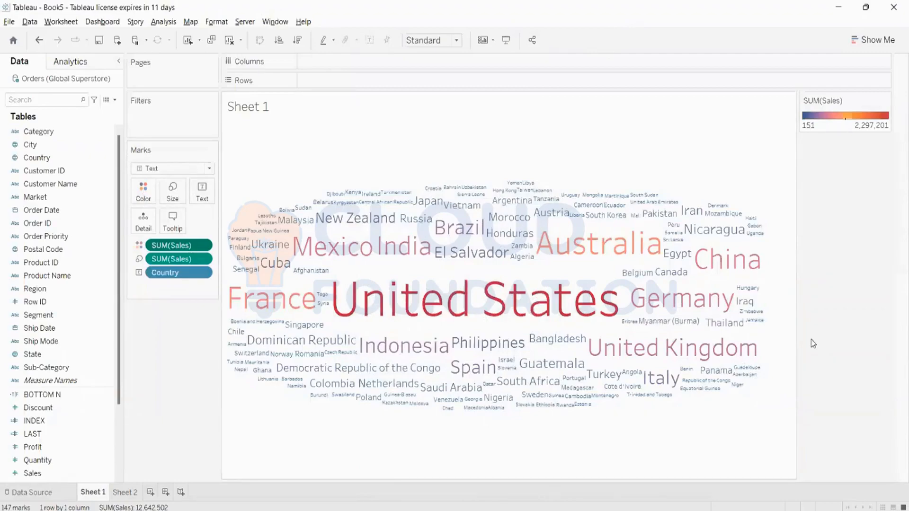
mouse_move(411, 306)
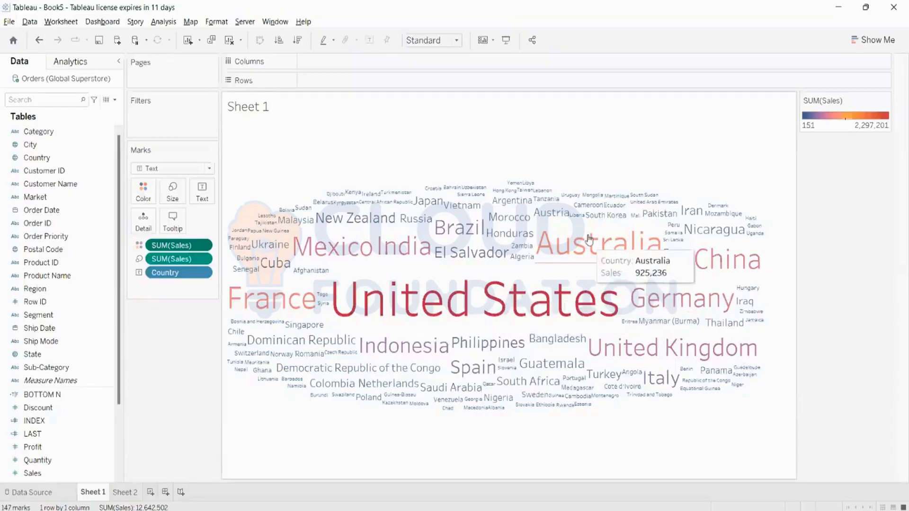
mouse_move(635, 208)
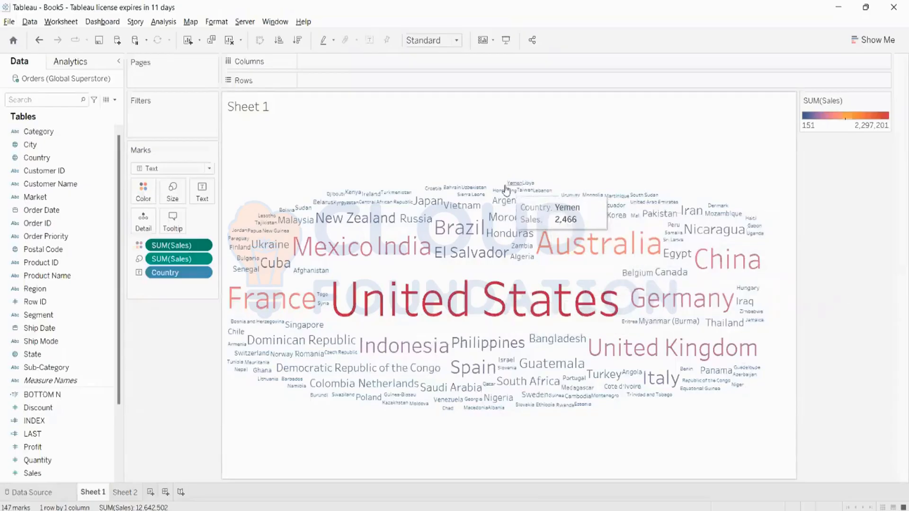
mouse_move(511, 182)
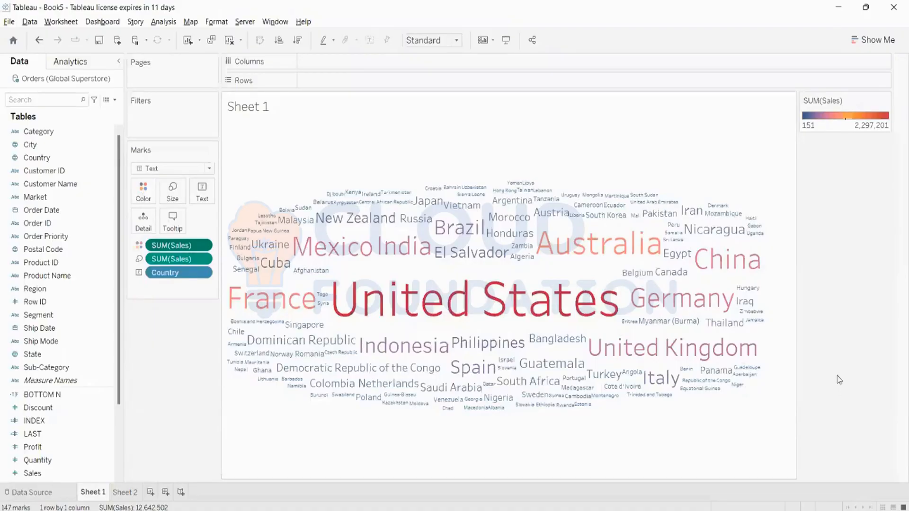
Make the Country label text in the word cloud bold.
left_click(209, 198)
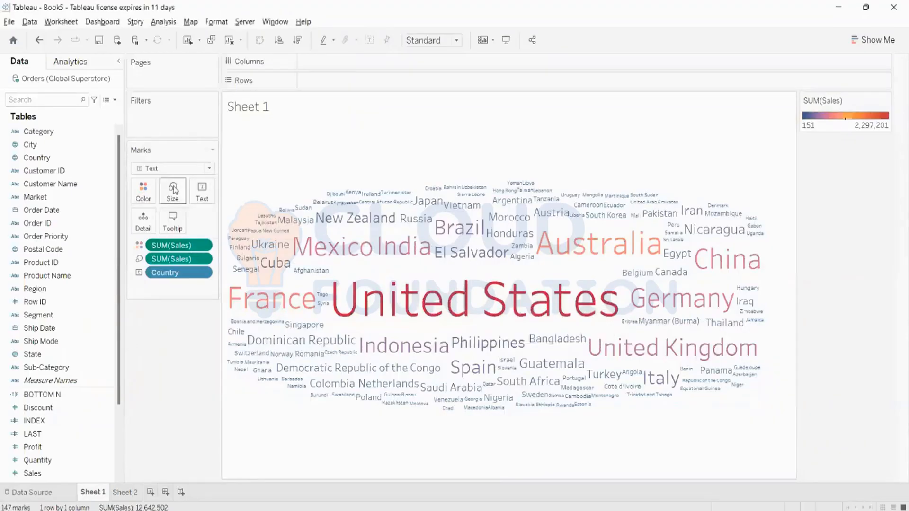
left_click(202, 192)
left_click(285, 216)
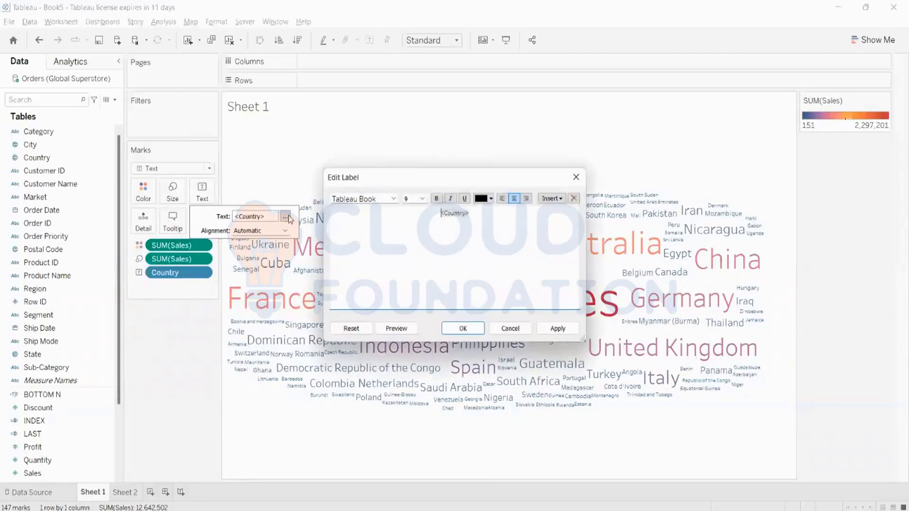
left_click_drag(491, 216, 441, 215)
left_click(437, 199)
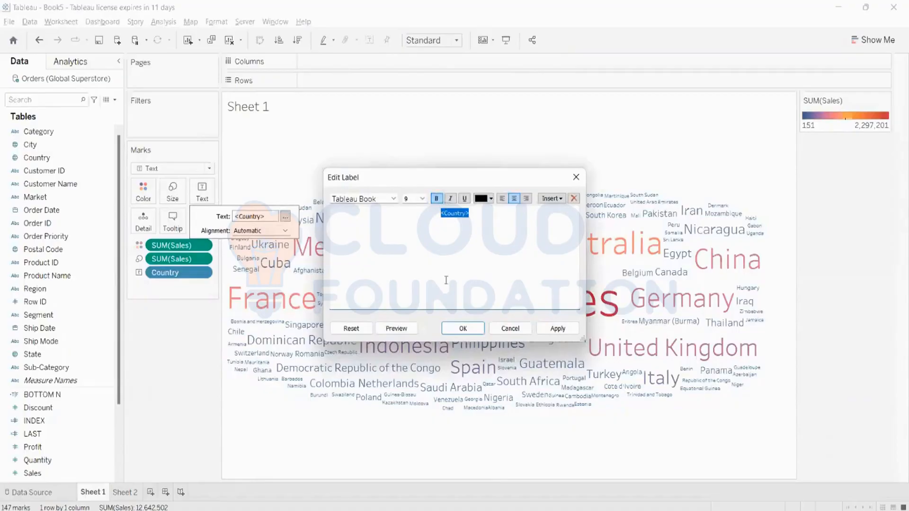
left_click(549, 330)
left_click(463, 328)
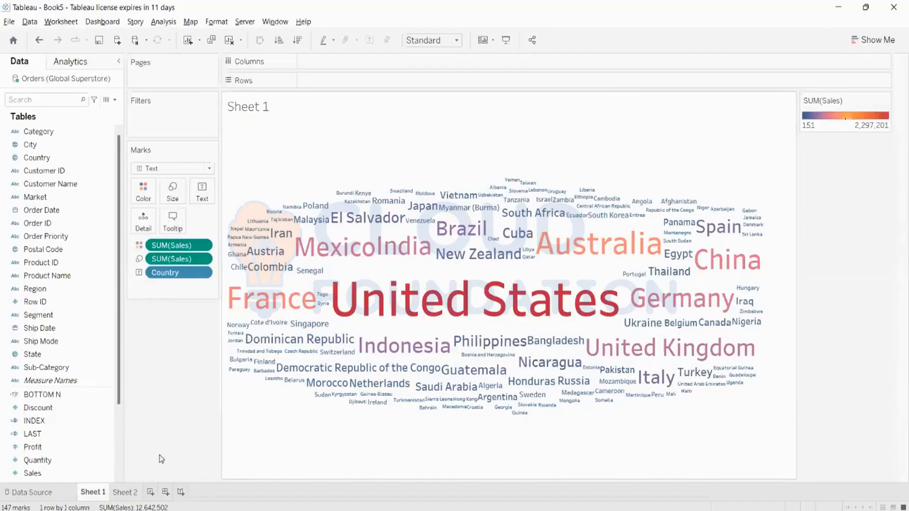
Show an Order Priority filter for the word cloud and display it as a Multiple Values (dropdown) control.
right_click(53, 236)
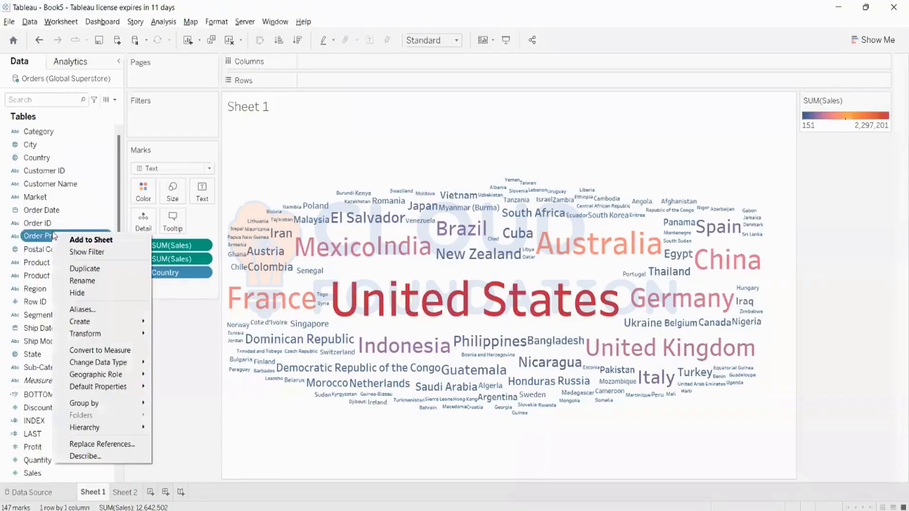
left_click(193, 366)
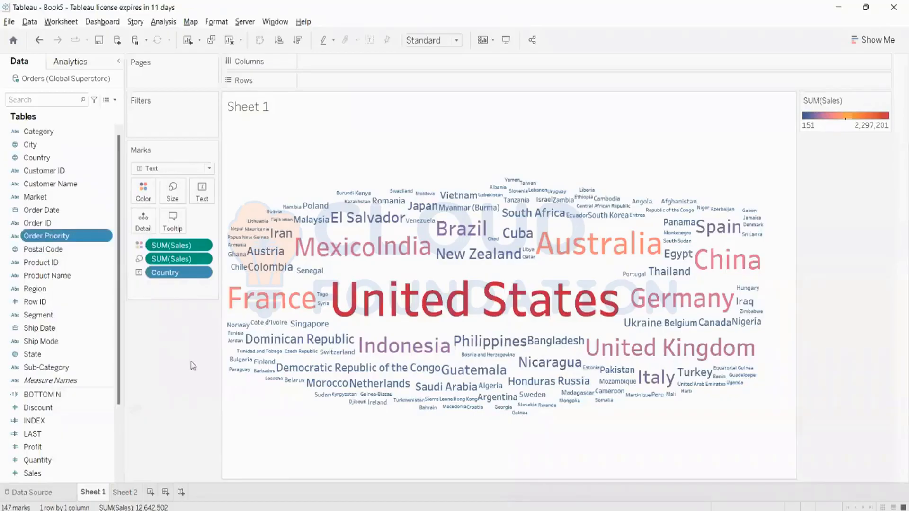
right_click(54, 238)
left_click(81, 256)
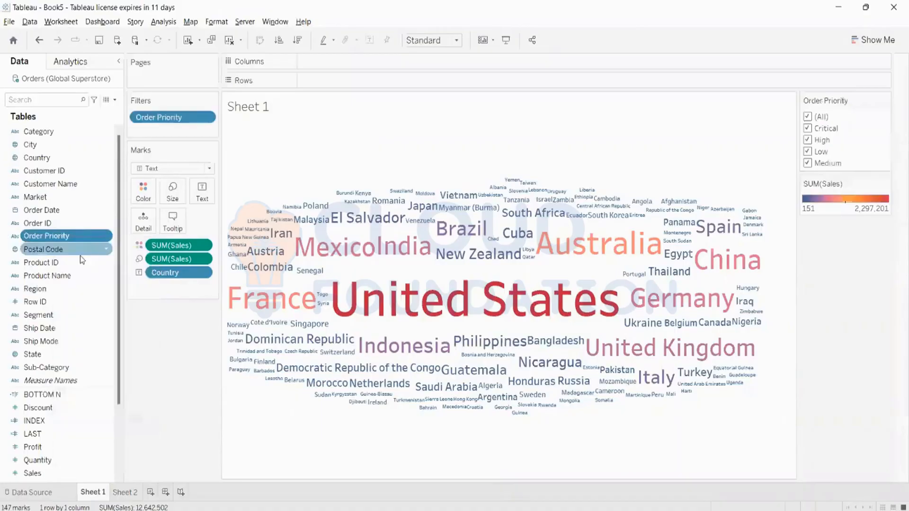
left_click(884, 100)
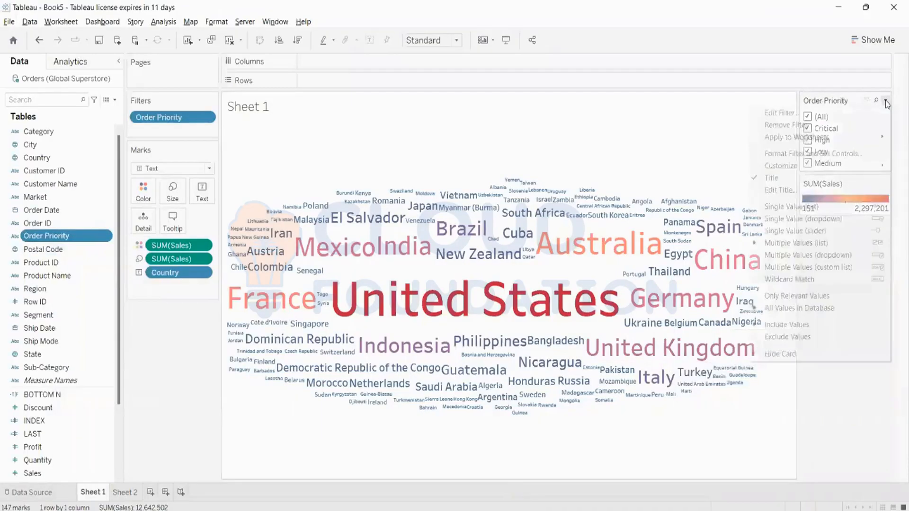
left_click(800, 256)
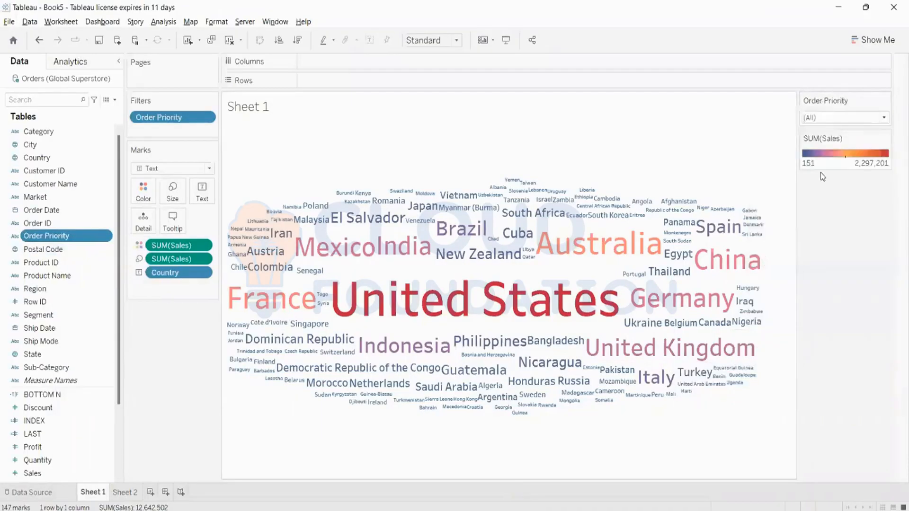
Filter the word cloud by order priority, alternating between only Critical and only High orders to compare them.
left_click(839, 119)
left_click(824, 130)
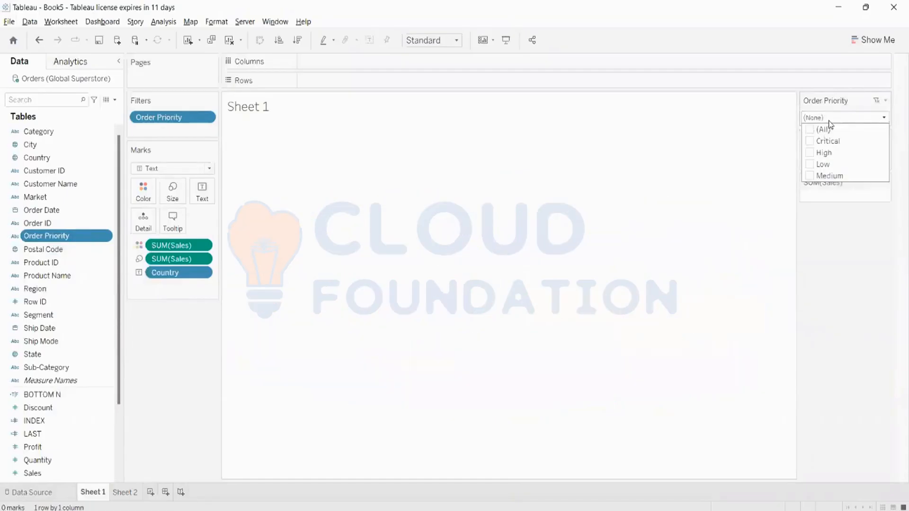
left_click(809, 142)
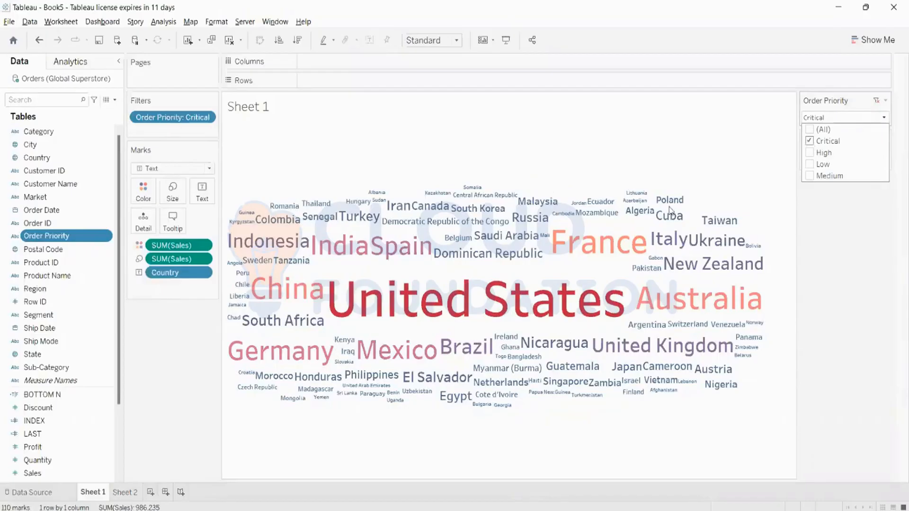
left_click(810, 141)
left_click(813, 155)
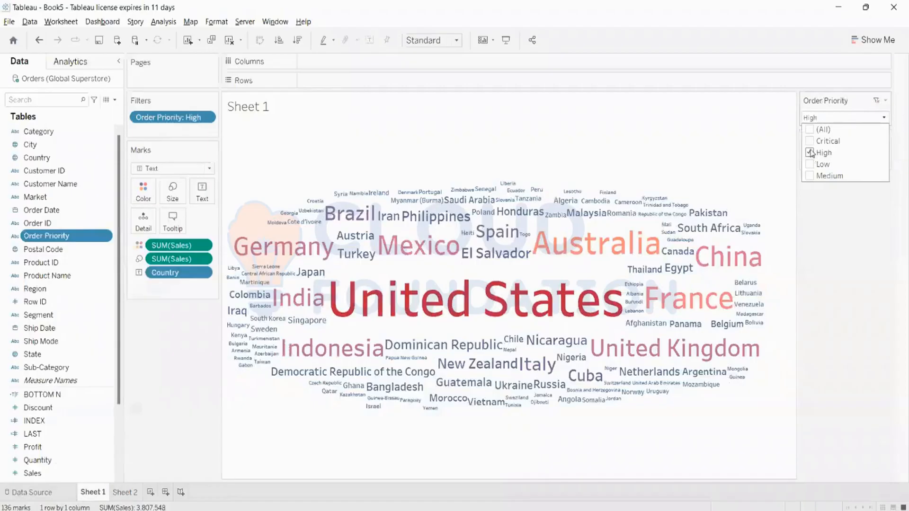
left_click(810, 152)
left_click(810, 141)
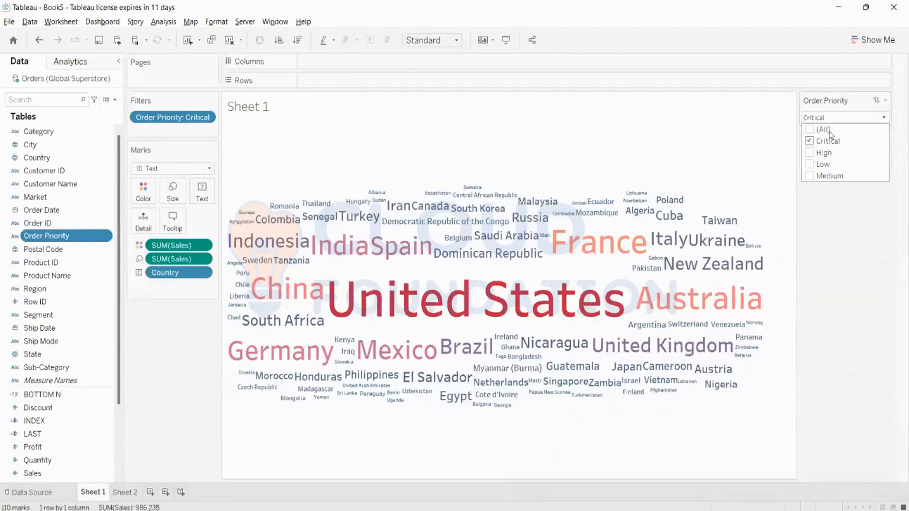
left_click(809, 141)
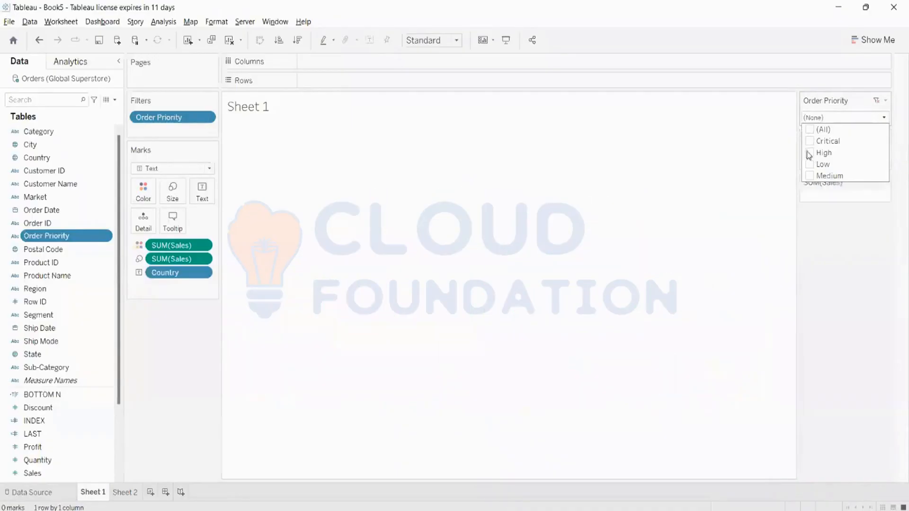
left_click(809, 153)
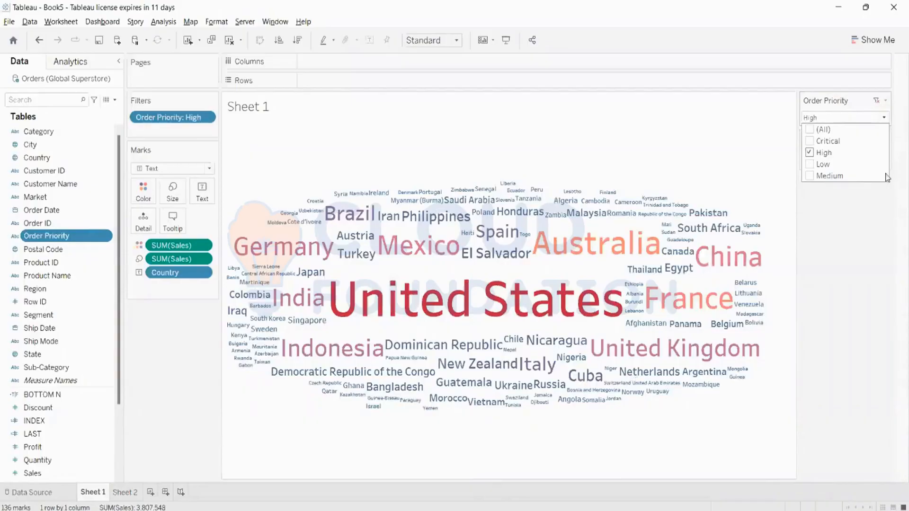
Filter the word cloud to only Low and only Medium orders in turn, and restore all order priorities.
left_click(810, 152)
left_click(809, 164)
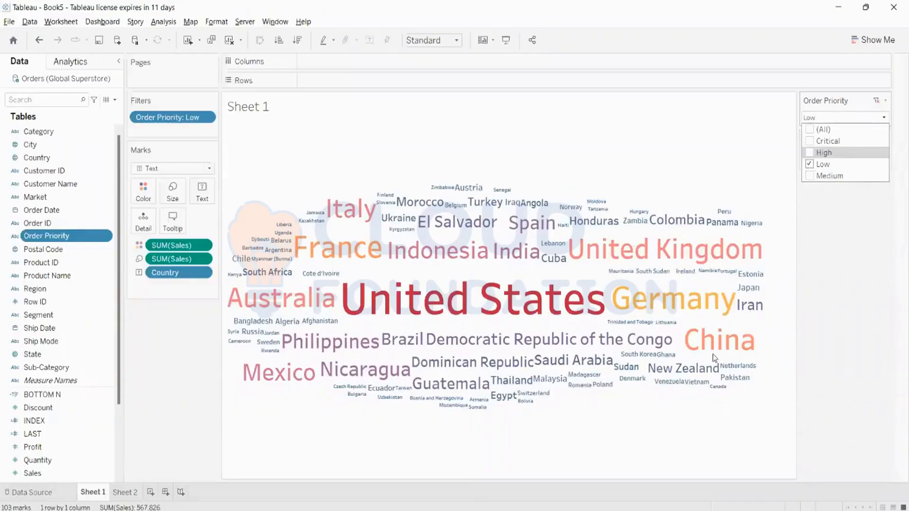
left_click(809, 164)
left_click(810, 175)
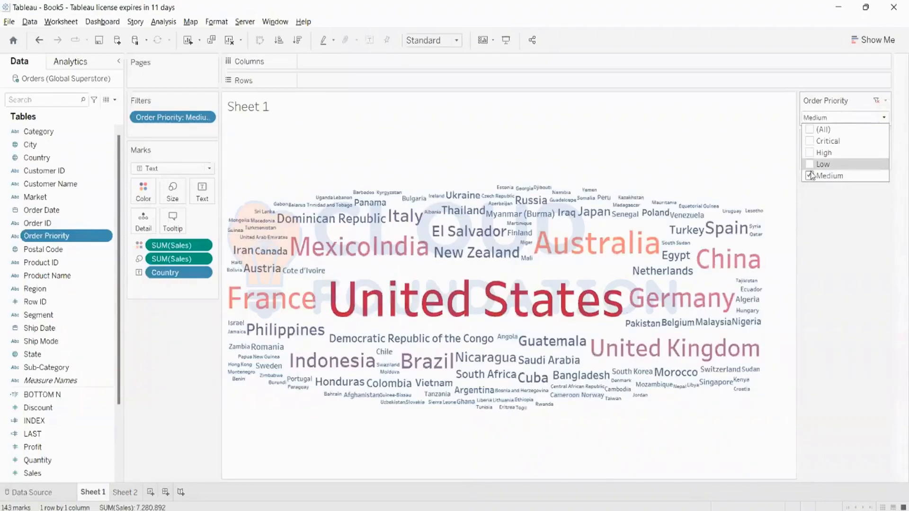
left_click(810, 132)
left_click(845, 279)
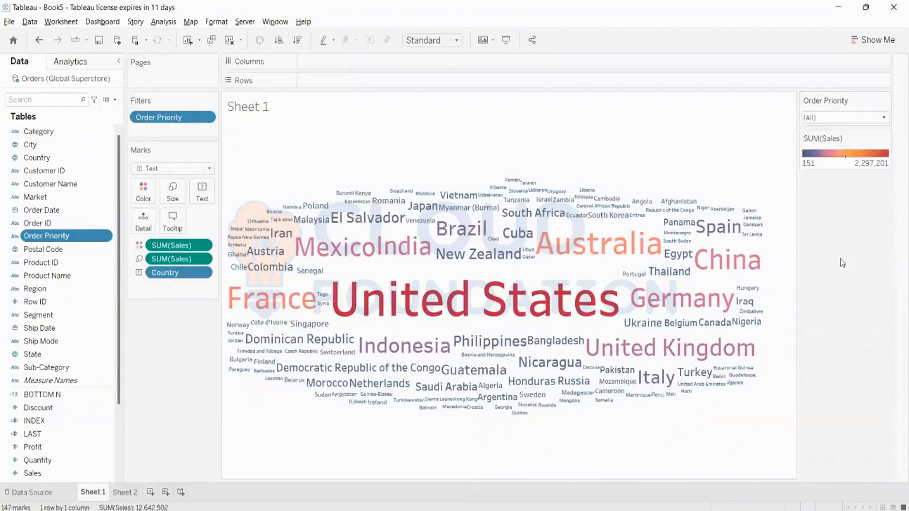